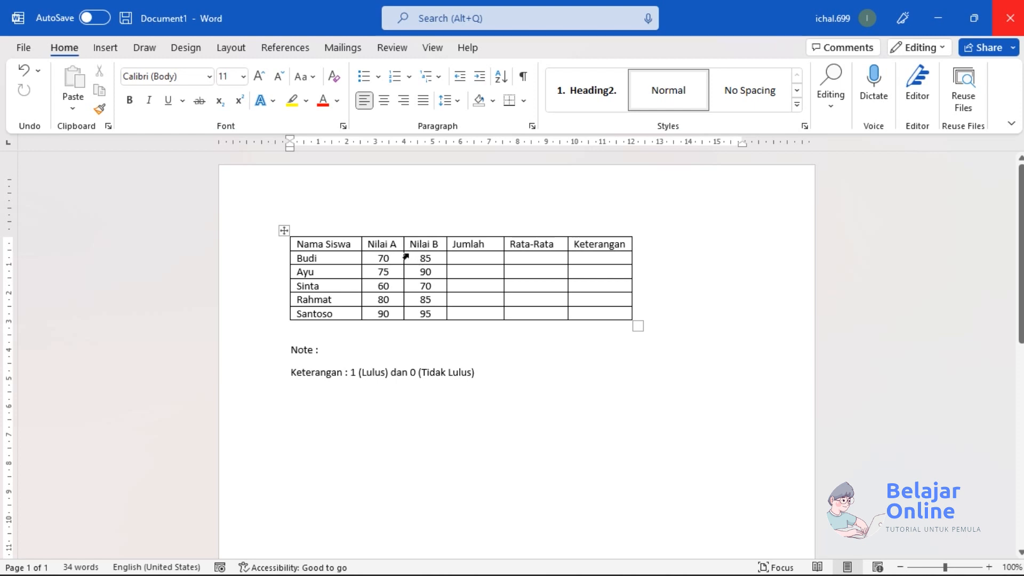
- Calculate the first student's Jumlah by inserting the formula field =SUM(B2:C2) in that cell and updating it
left_click(477, 261)
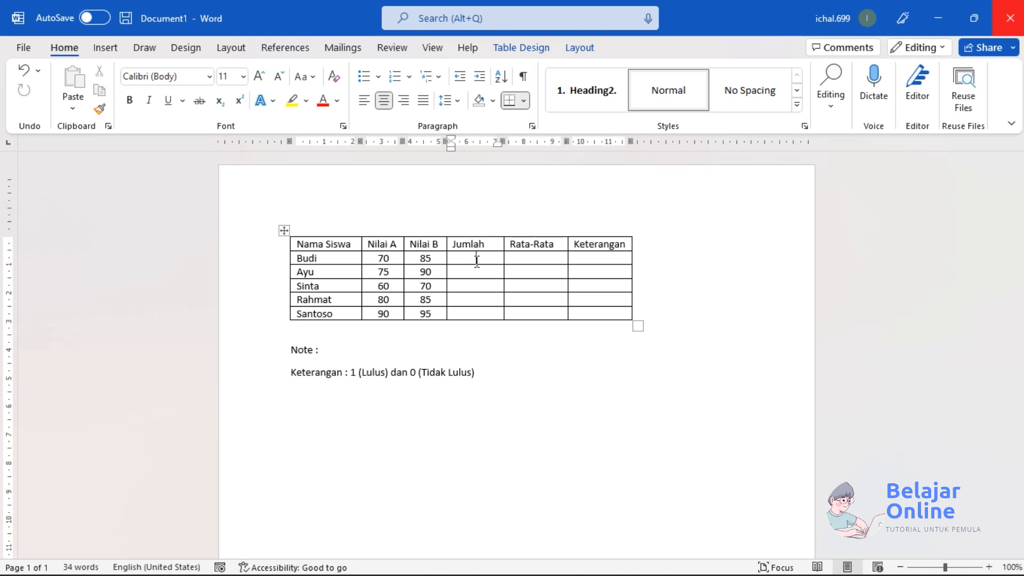
key("ctrl+F9")
type("=SUM(")
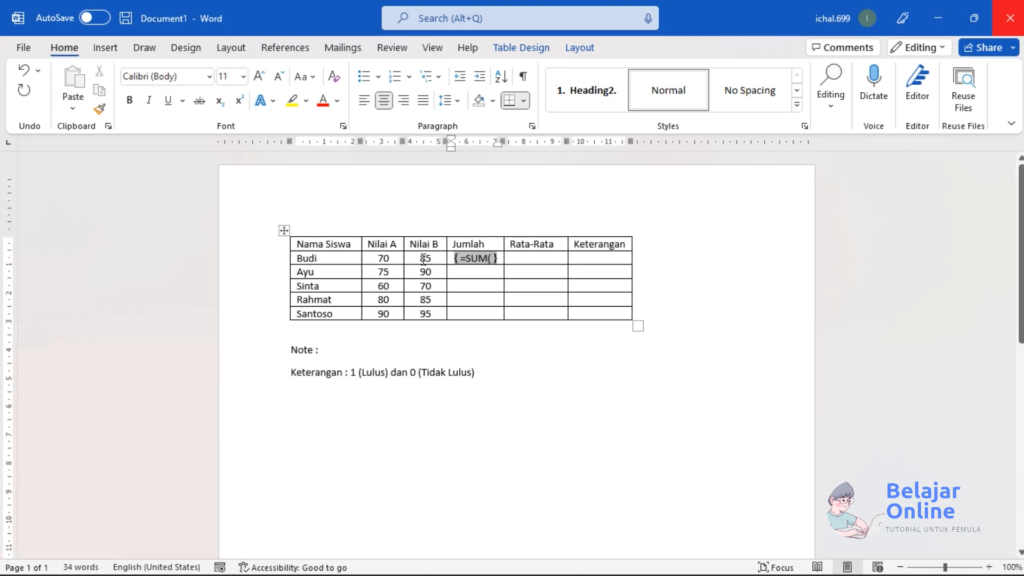
type("b2")
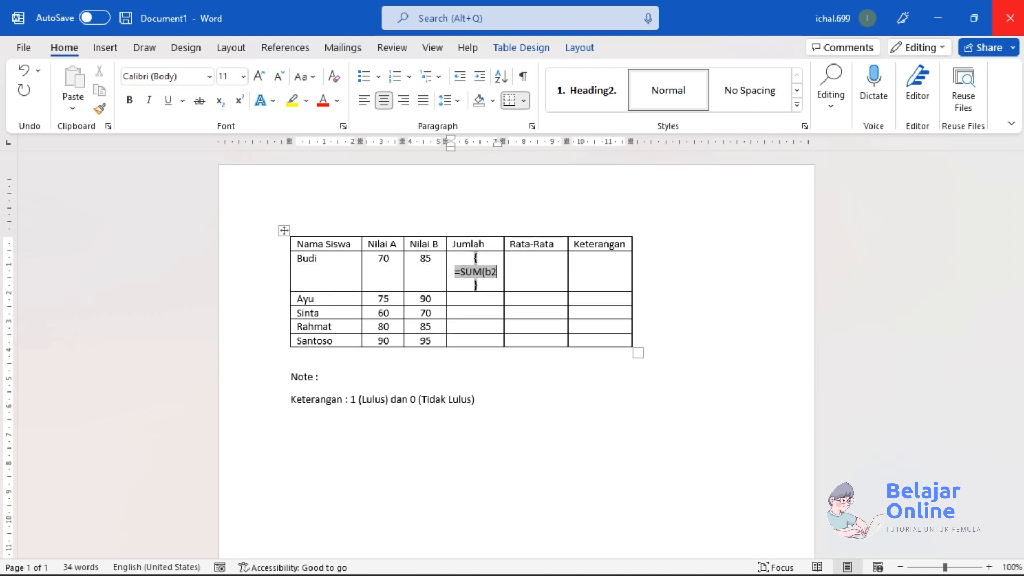
key("BackSpace")
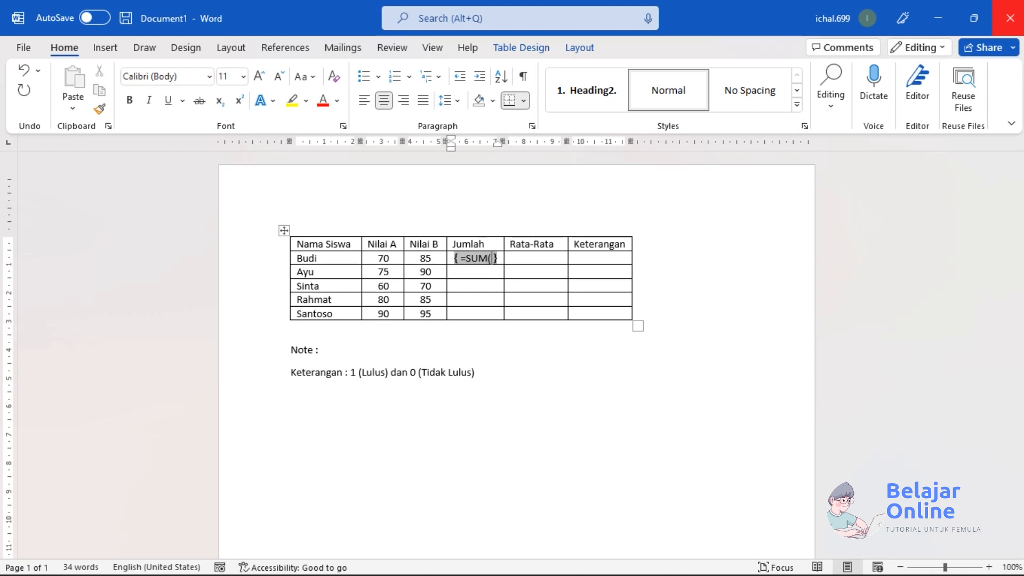
type("B")
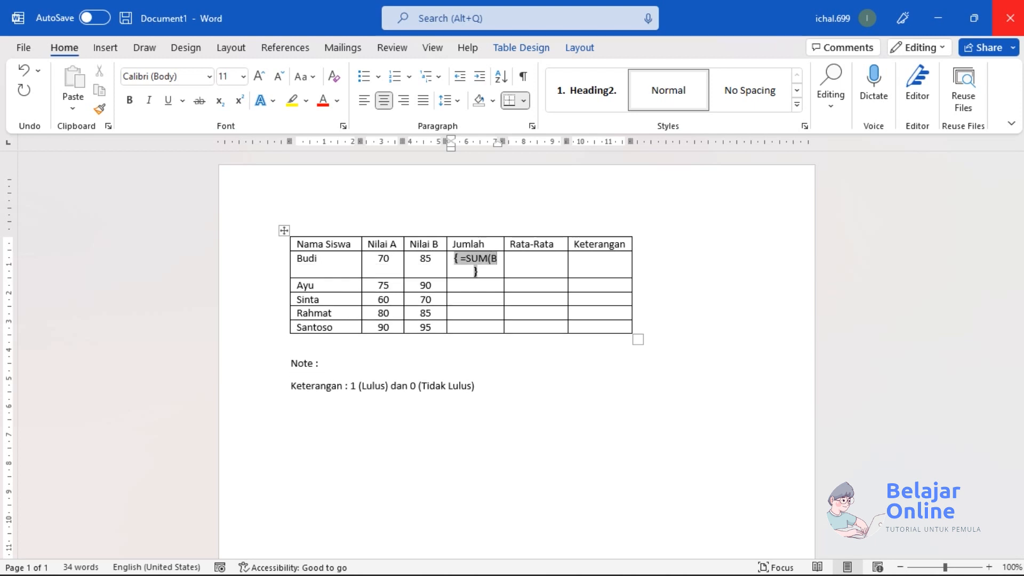
type("2:")
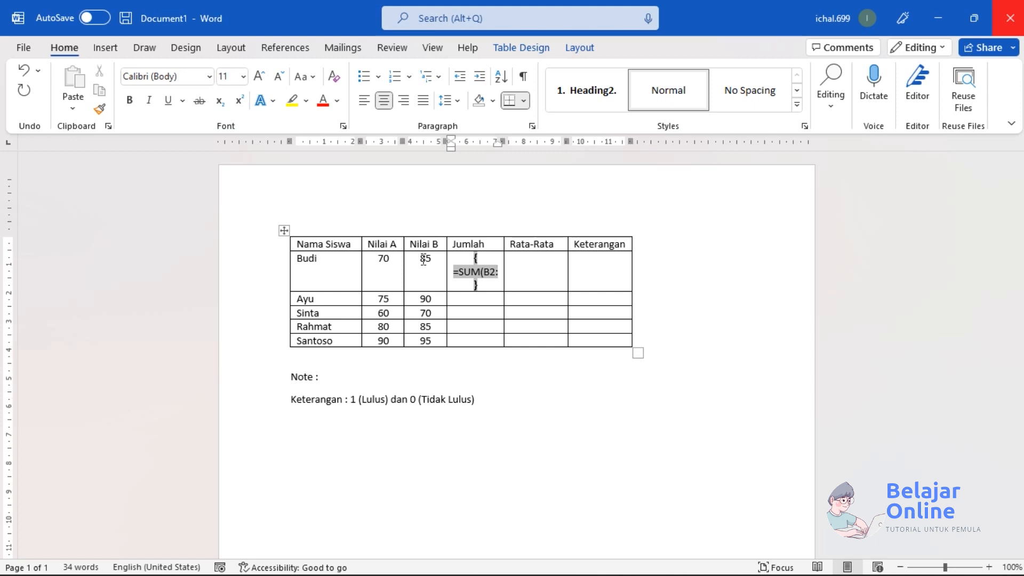
type("C2)")
key("F9")
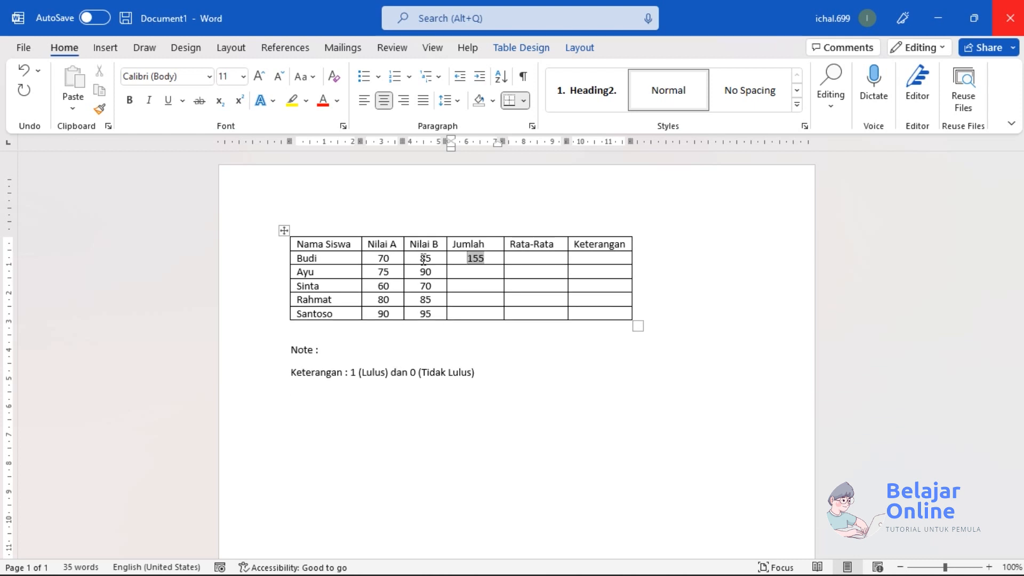
- Replace the result in the first student's Jumlah cell with the formula field =SUM(LEFT) and calculate it
left_click(487, 258)
key("BackSpace")
key("BackSpace")
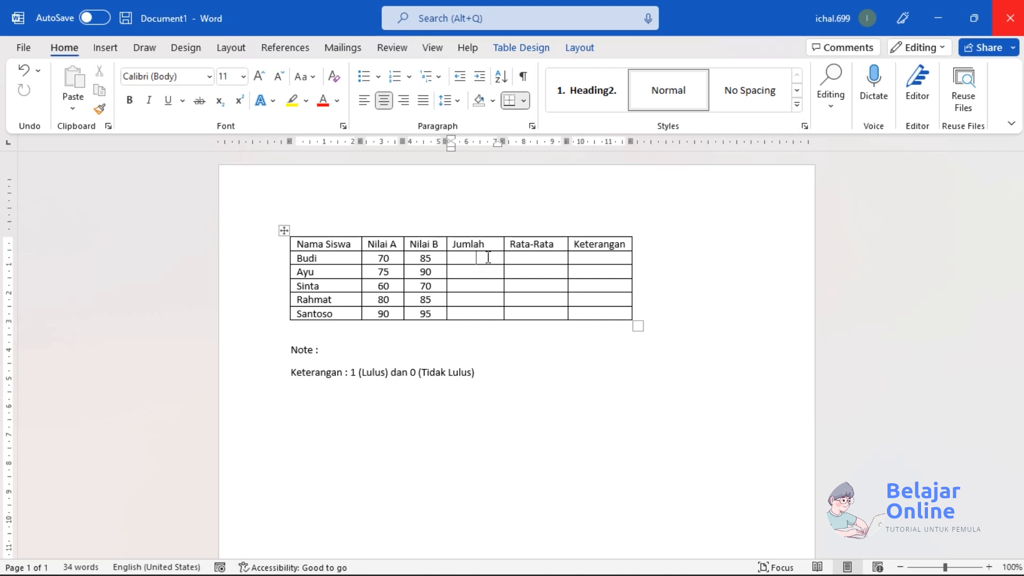
key("ctrl+F9")
type("=SUM(")
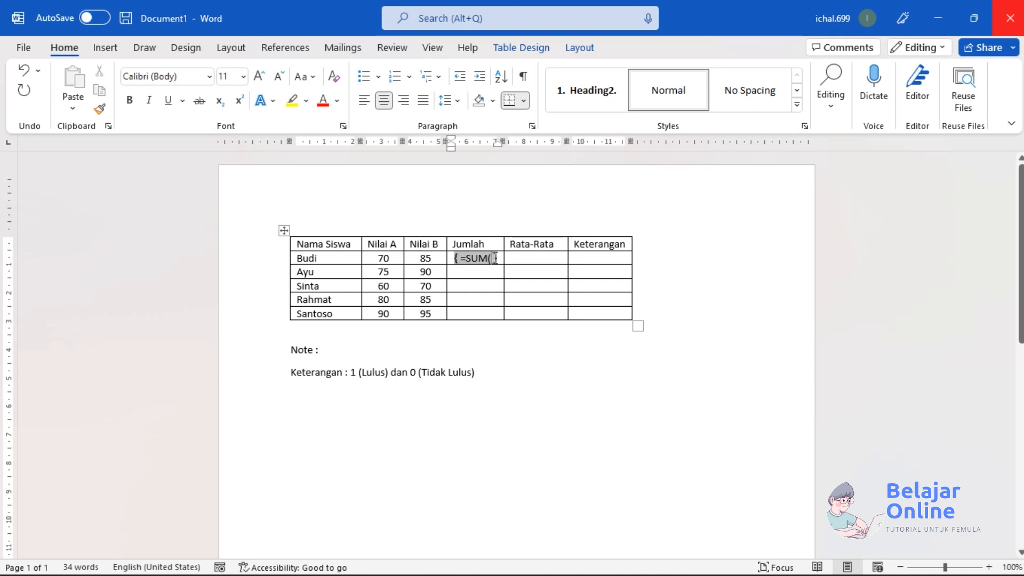
type("LEFT")
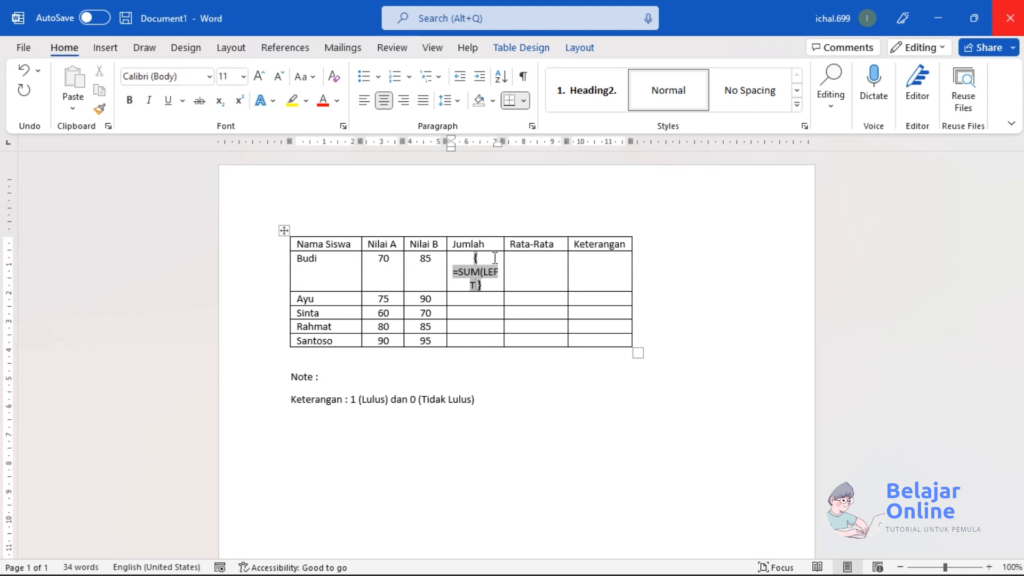
type(")")
key("F9")
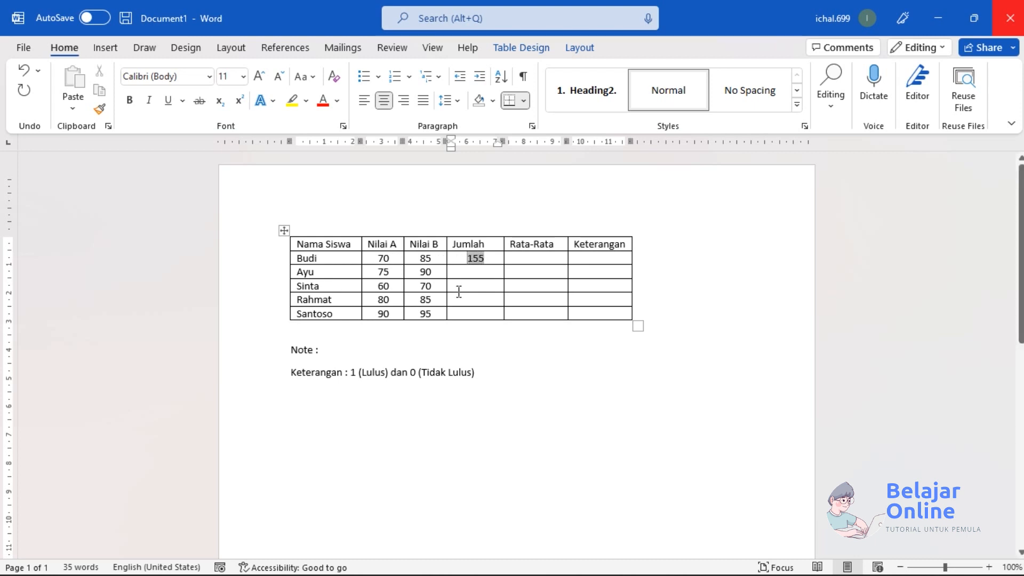
- Copy the first Jumlah field into the four Jumlah cells below it and update the pasted fields
left_click(485, 260)
left_click_drag(485, 259, 468, 260)
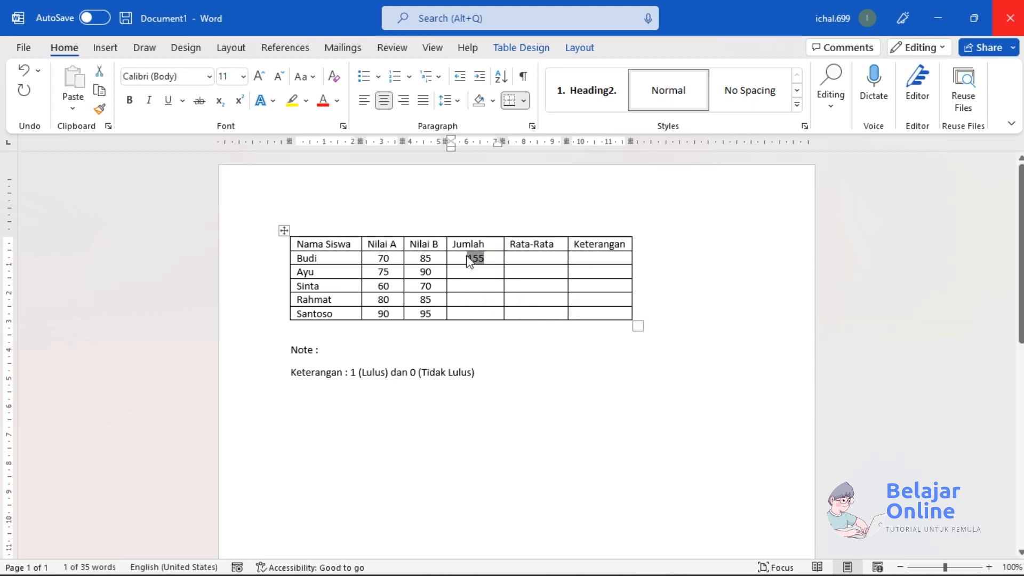
key("ctrl+c")
left_click_drag(471, 272, 493, 319)
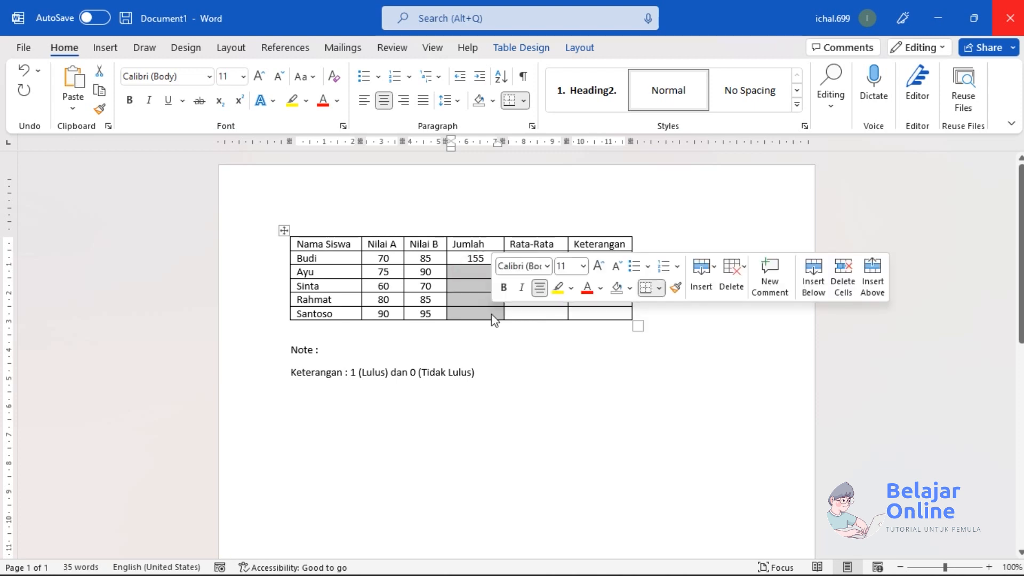
key("ctrl+v")
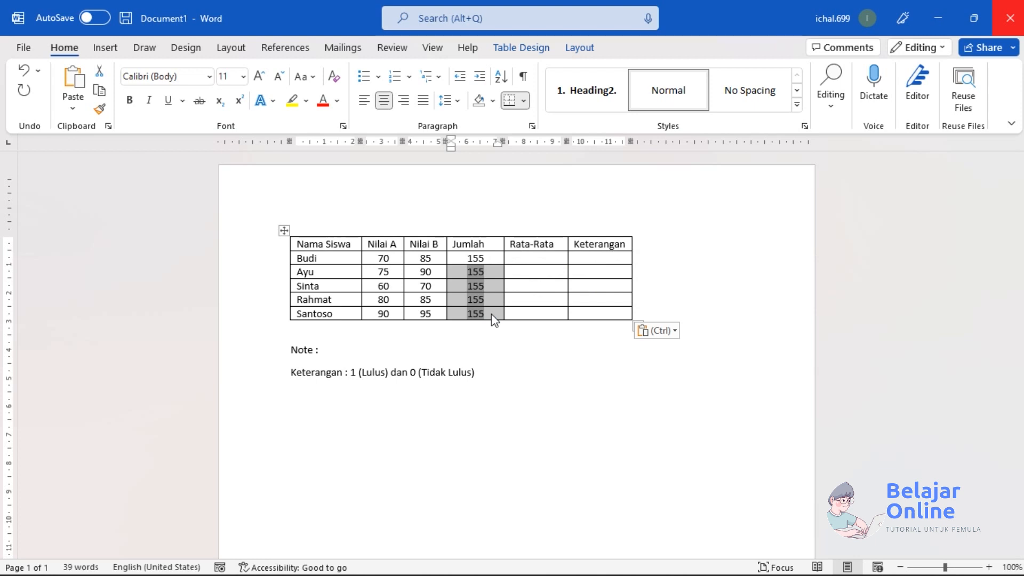
key("F9")
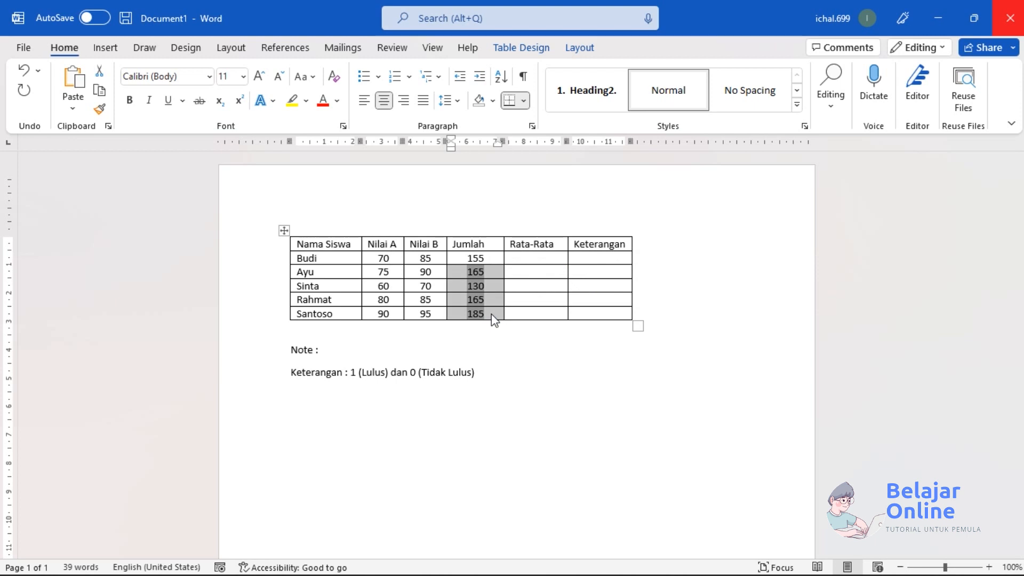
- Insert the formula field =AVERAGE(B2:C2) in the first student's Rata-Rata cell and calculate it
left_click(555, 259)
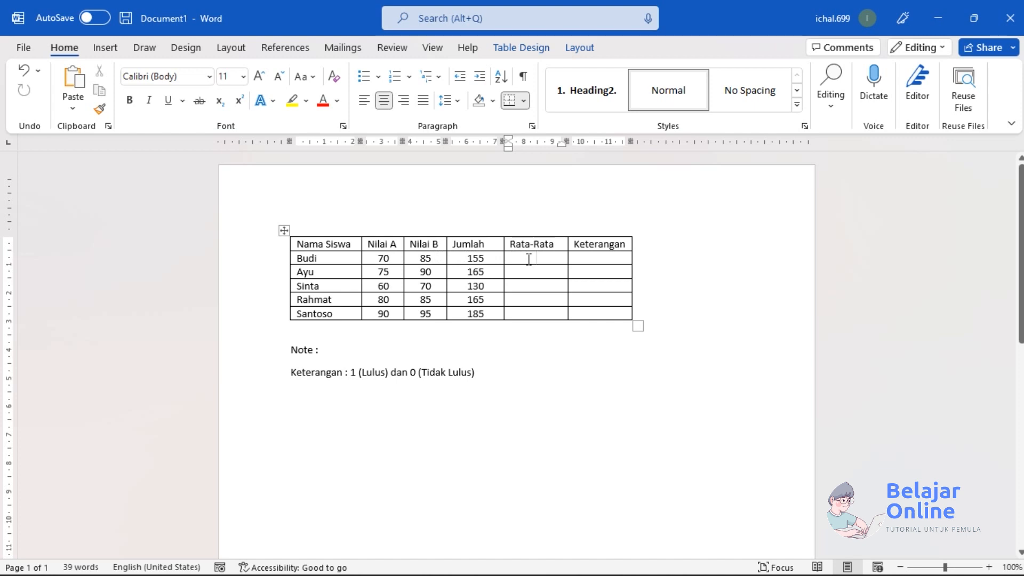
key("ctrl+F9")
type("=")
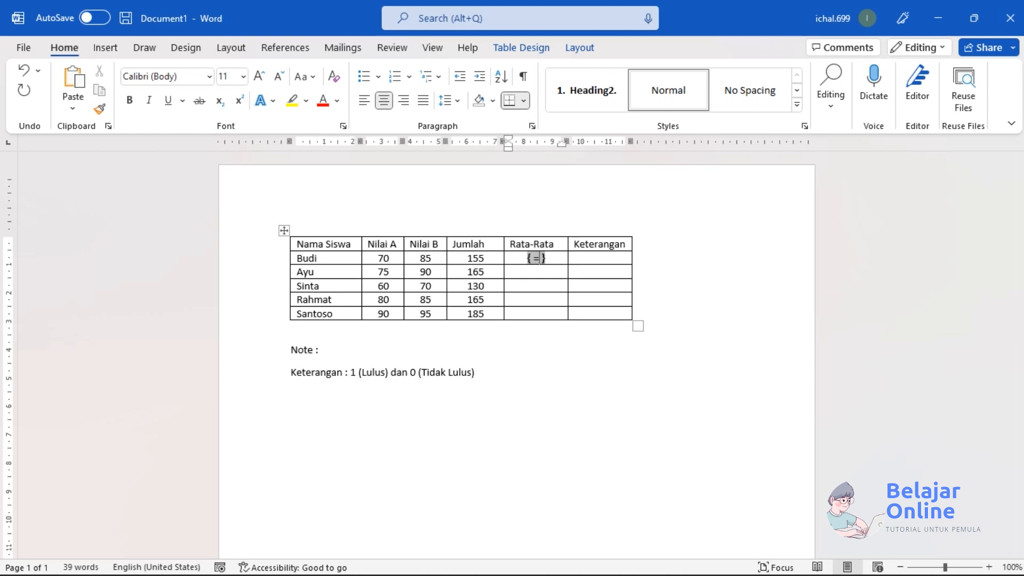
type("AVERAGE(")
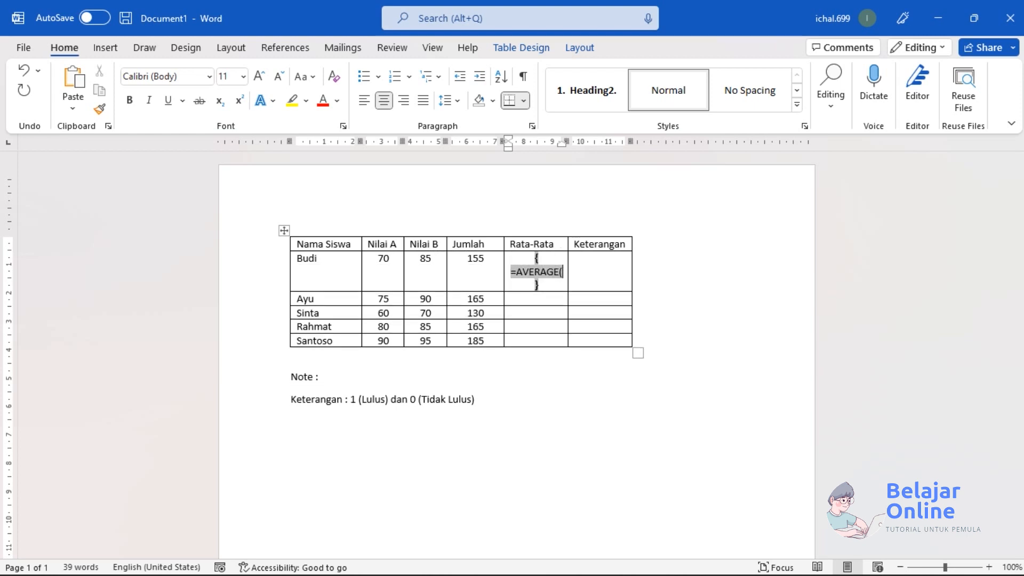
type("B2:C2)")
key("F9")
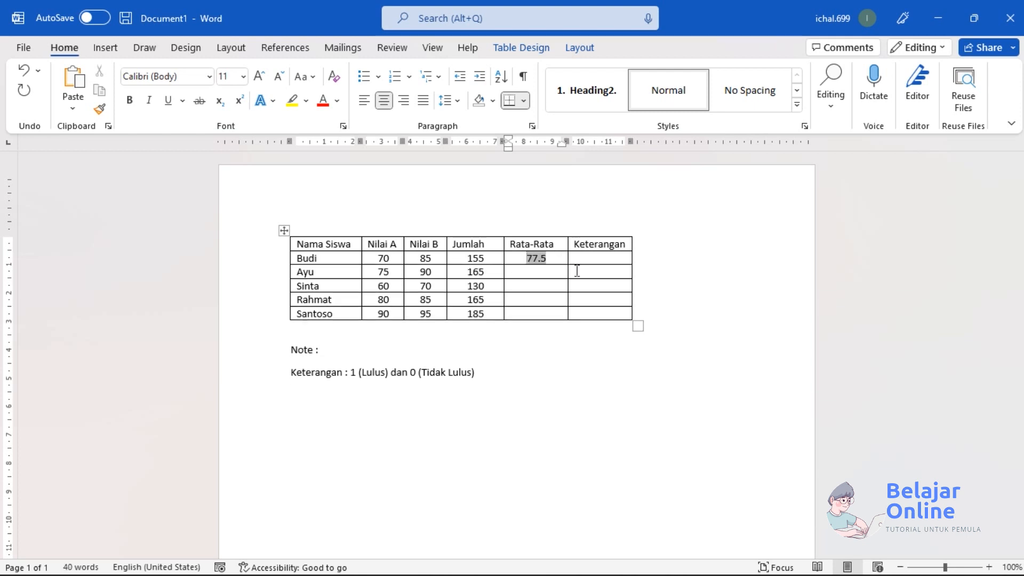
key("Right")
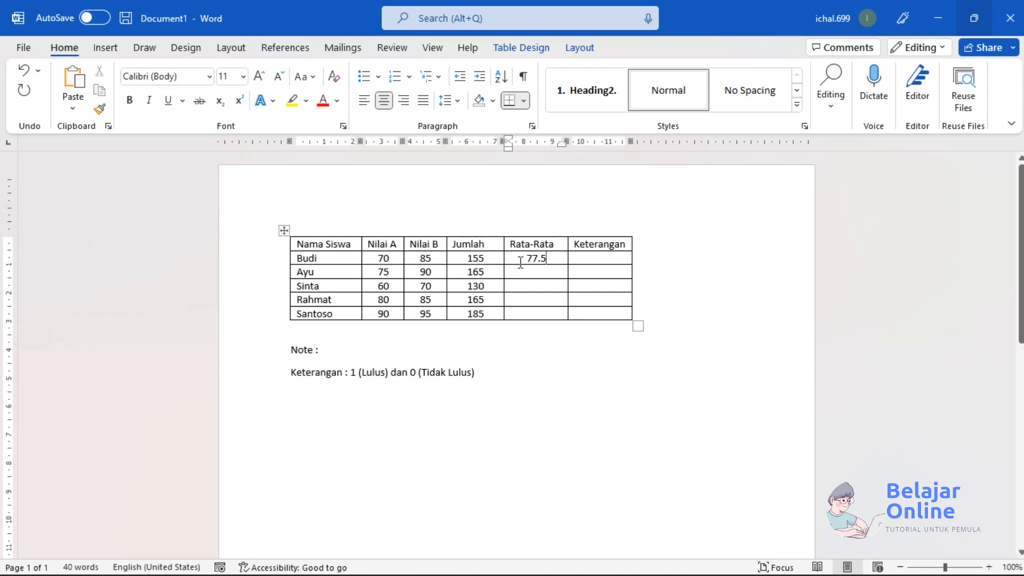
- Insert a formula field containing =AVERAGE(B3:C3) in the second student's Rata-Rata cell
left_click(547, 272)
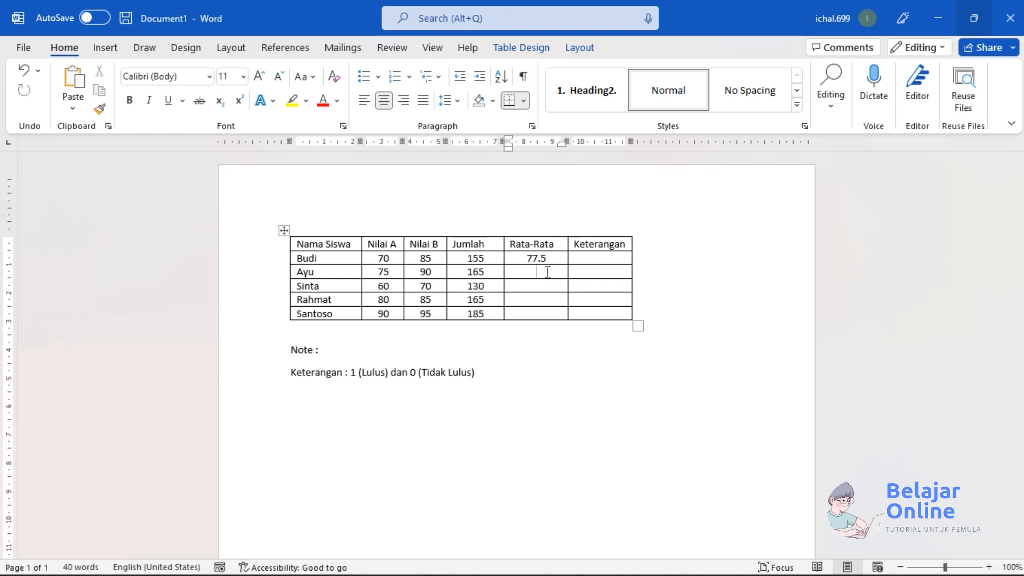
key("ctrl+F9")
type("=AVE")
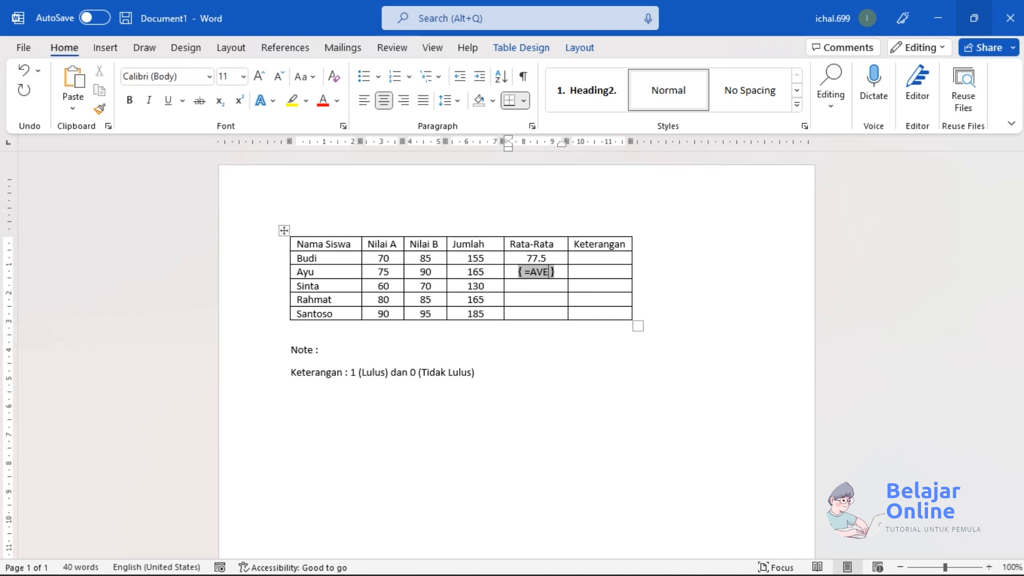
type("G")
key("BackSpace")
type("RAGE")
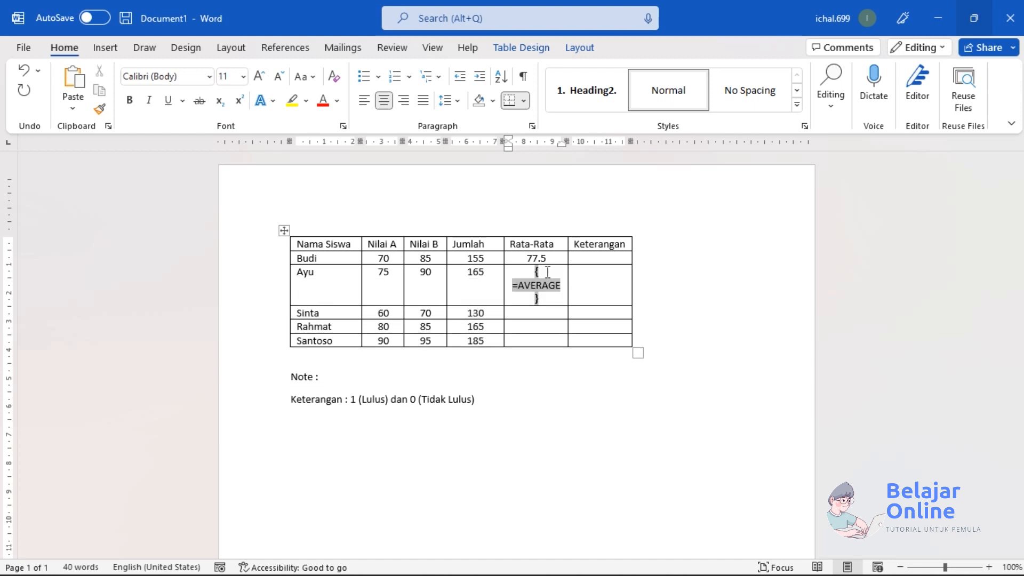
type("(B3:C3)")
- Copy the formula text =AVERAGE(B3:C3) from inside the second Rata-Rata field for reuse, and calculate the field
key("shift+Left")
key("shift+Left")
key("shift+Left")
key("shift+Left")
key("shift+Left")
key("shift+Left")
key("shift+Left")
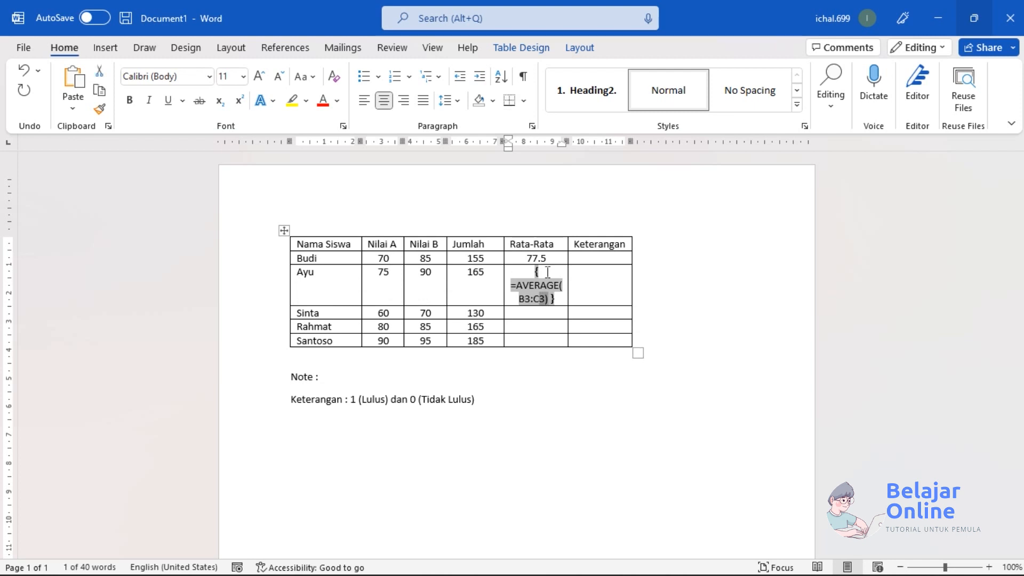
key("shift+Left")
key("shift+Left")
key("shift+Left")
key("shift+Left")
key("shift+Left")
key("shift+Left")
key("shift+Left")
key("shift+Left")
key("shift+Left")
key("ctrl+c")
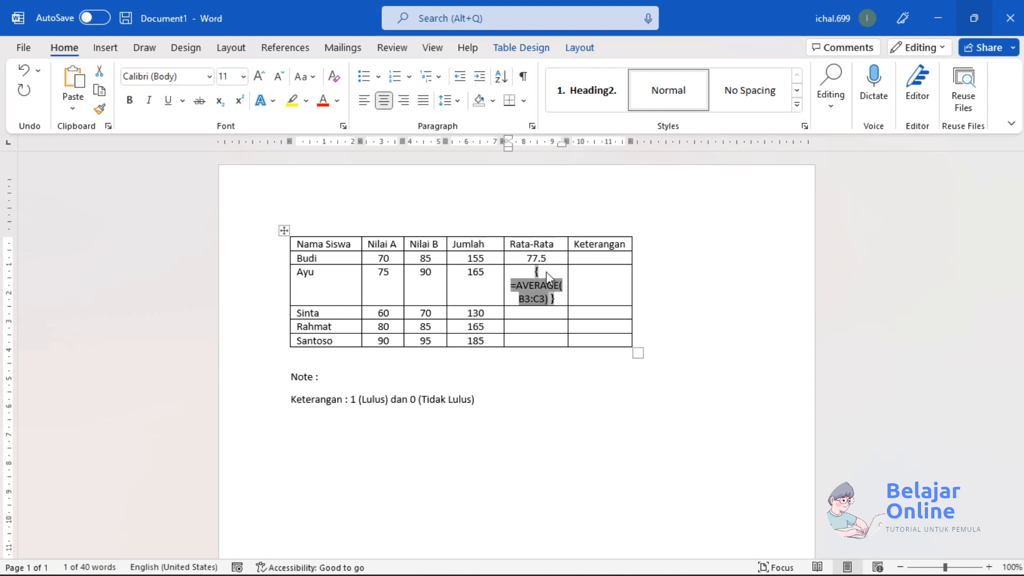
key("F9")
key("Down")
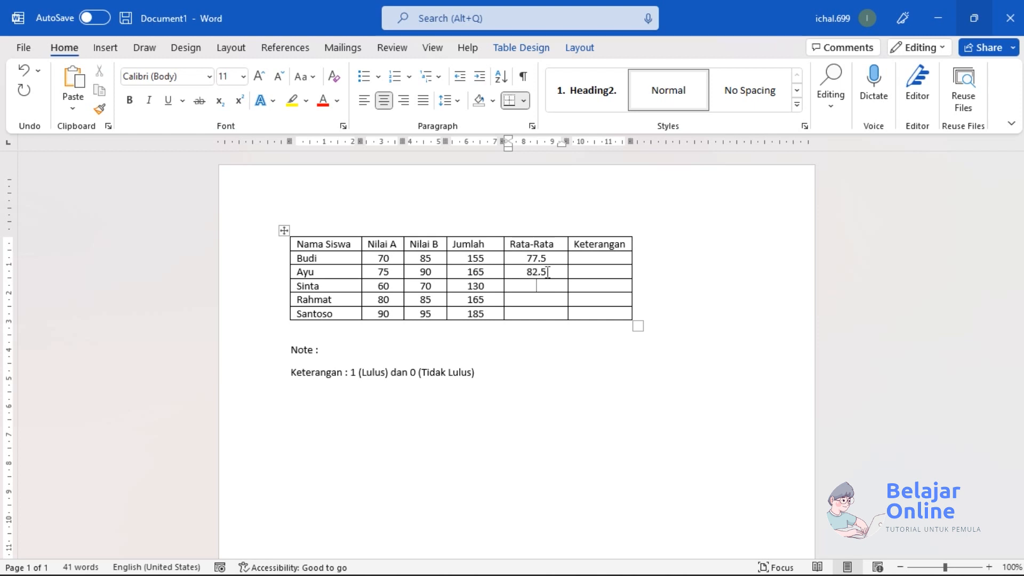
- Paste the copied formula into a new field in the third student's Rata-Rata cell, change it to =AVERAGE(B4:C4) and calculate it
key("ctrl+F9")
key("ctrl+v")
key("Left")
key("BackSpace")
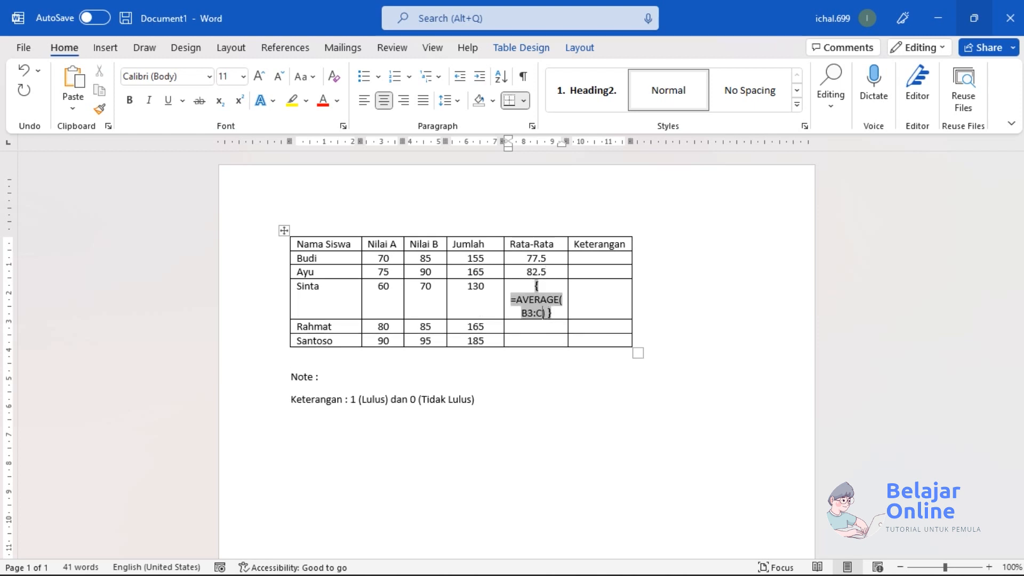
type("4")
key("Left")
key("Left")
key("Left")
key("BackSpace")
type("4")
key("F9")
key("Down")
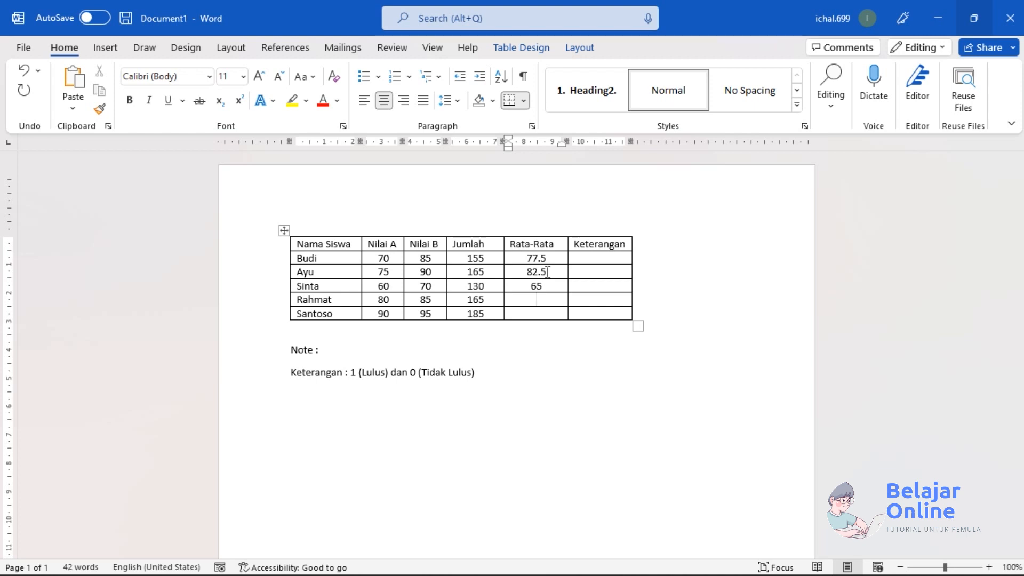
- Calculate the fourth student's Rata-Rata with a formula field adapted from the copied text to =AVERAGE(B5:C5)
key("ctrl+F9")
type("=AVERAGE(B3:C5)")
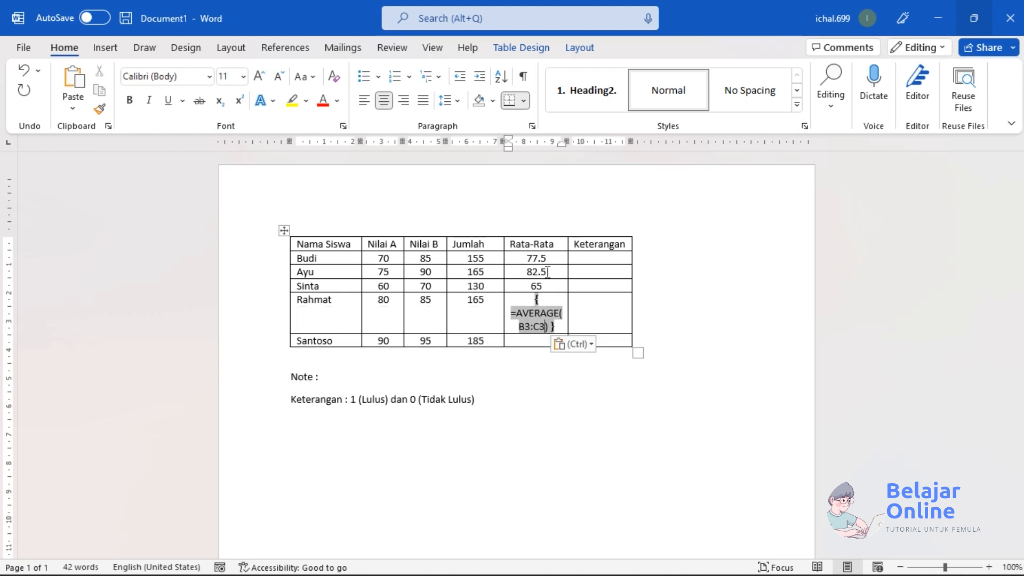
key("Left")
key("Left")
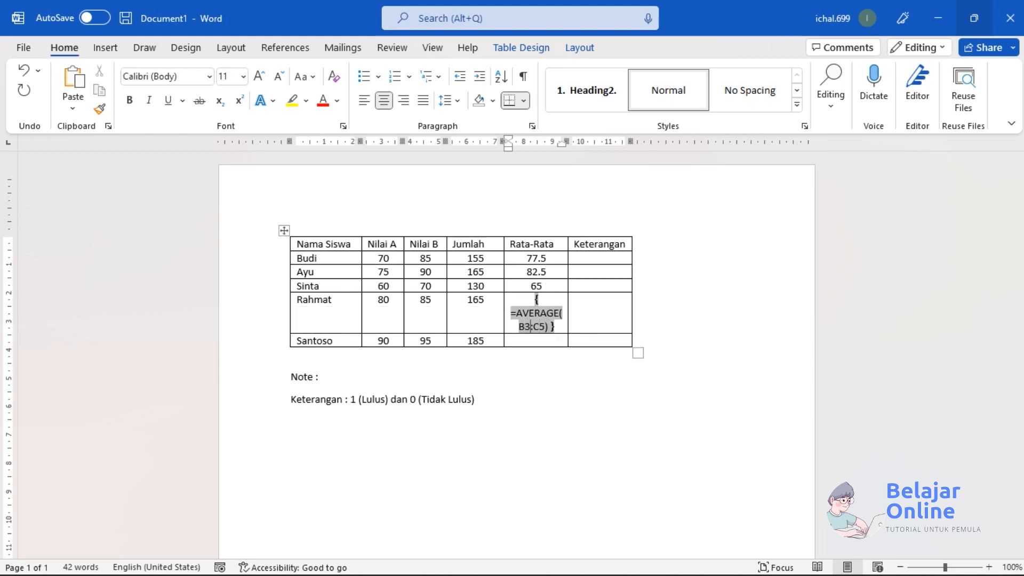
key("BackSpace")
type("5")
key("F9")
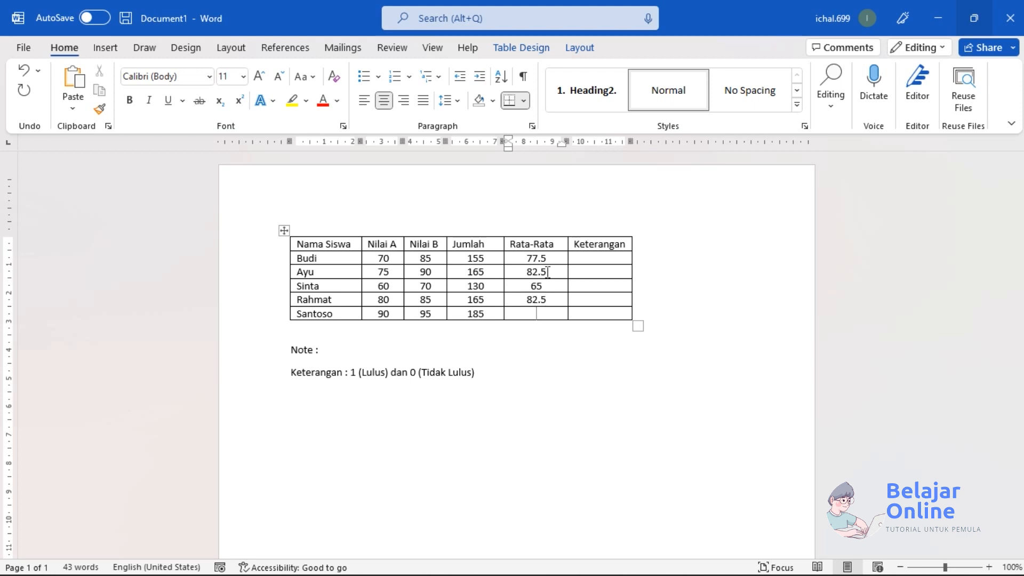
- Paste the formula into a new field in the last student's Rata-Rata cell, adjust it to =AVERAGE(B6:C6) and calculate it
key("ctrl+F9")
key("ctrl+v")
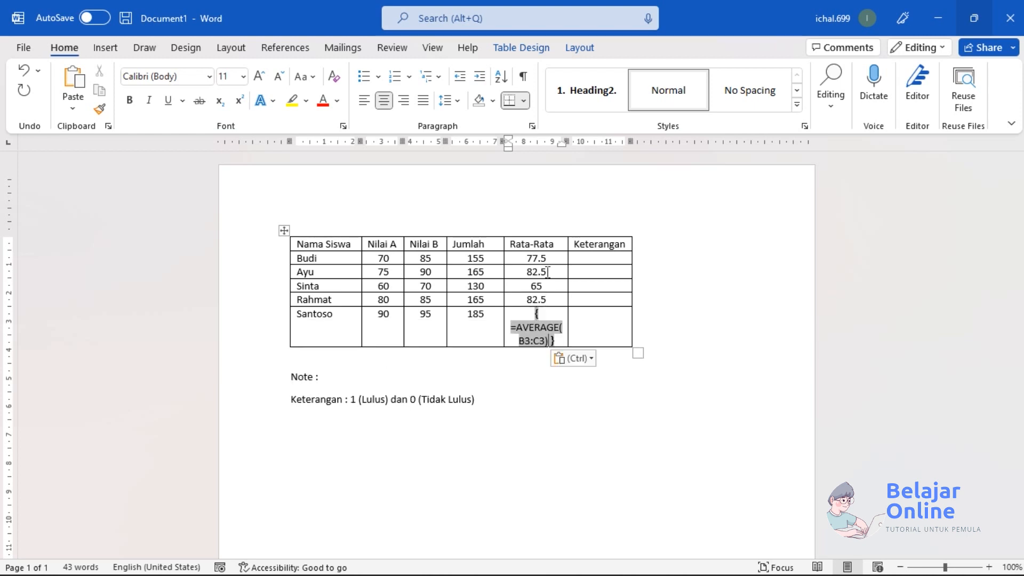
key("Left")
key("BackSpace")
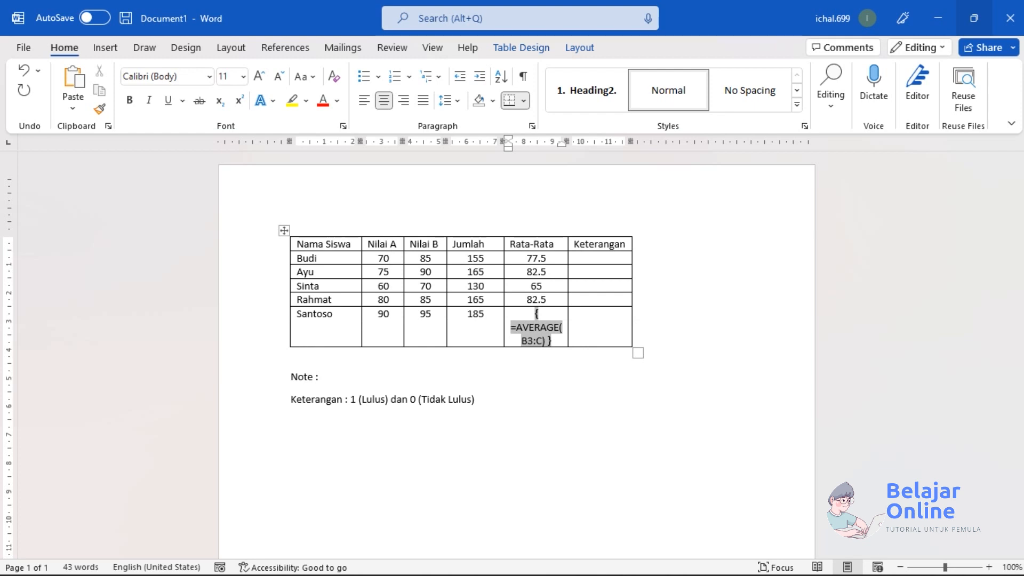
type("6")
key("Left")
key("BackSpace")
type("6")
key("F9")
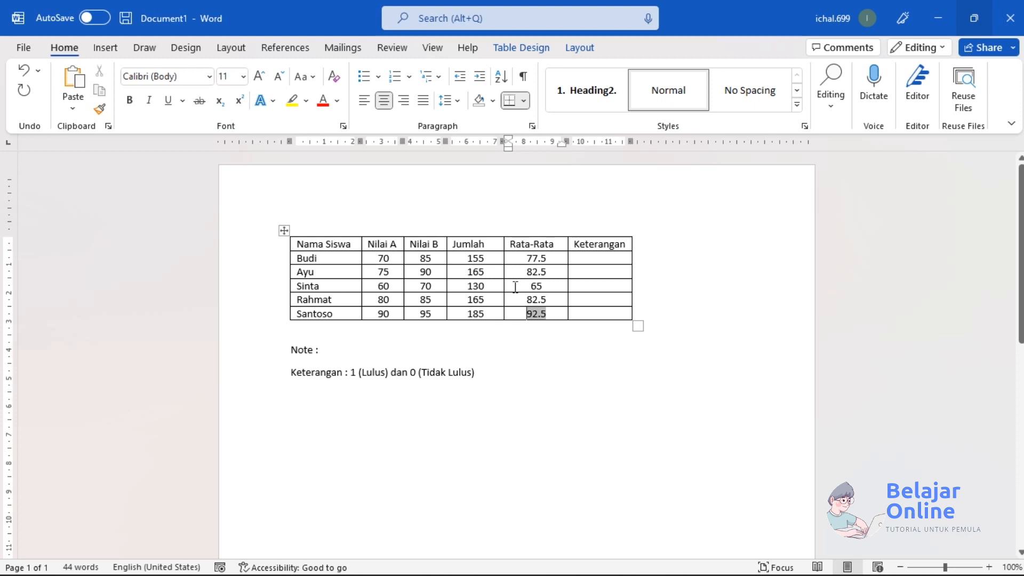
left_click(554, 311)
key("Tab")
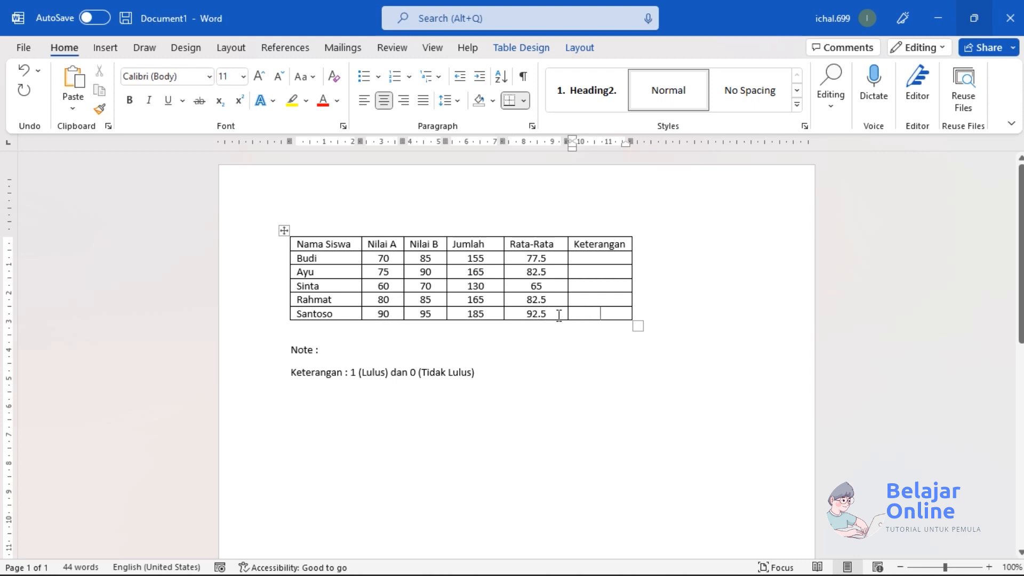
- Add a new row at the end of the score table and label its first cell RATA-RATA
key("Tab")
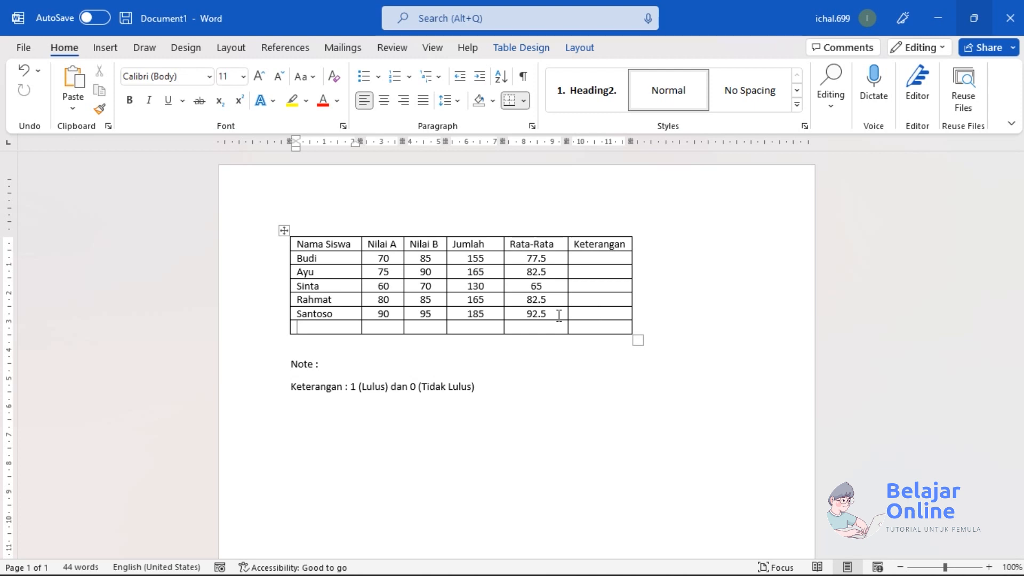
type("RATA-RATA")
key("Tab")
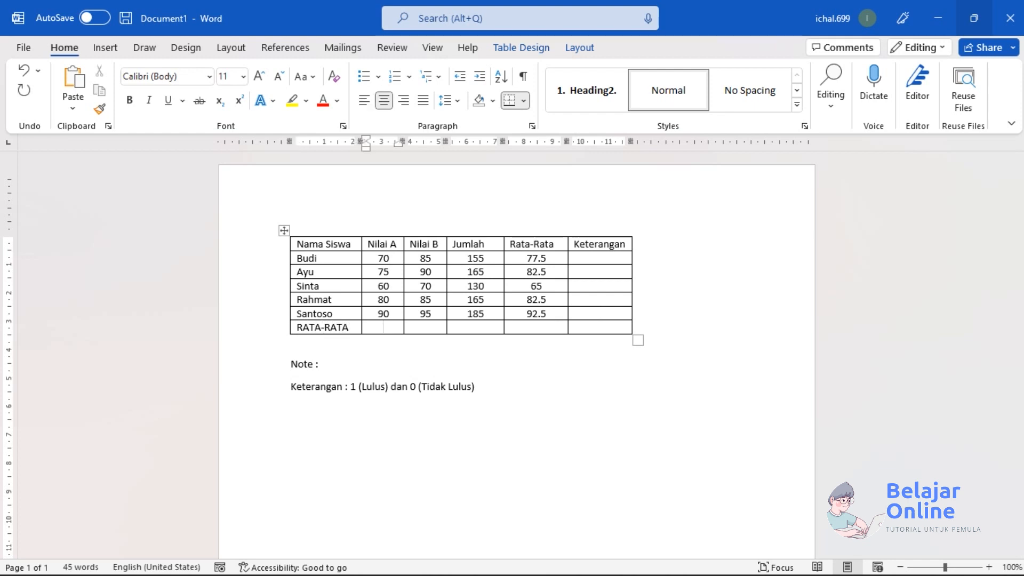
- Insert a formula field =AVERAGE(ABOVE) in the RATA-RATA row's Nilai A cell and calculate it
key("ctrl+F9")
type("=AVERAGE")
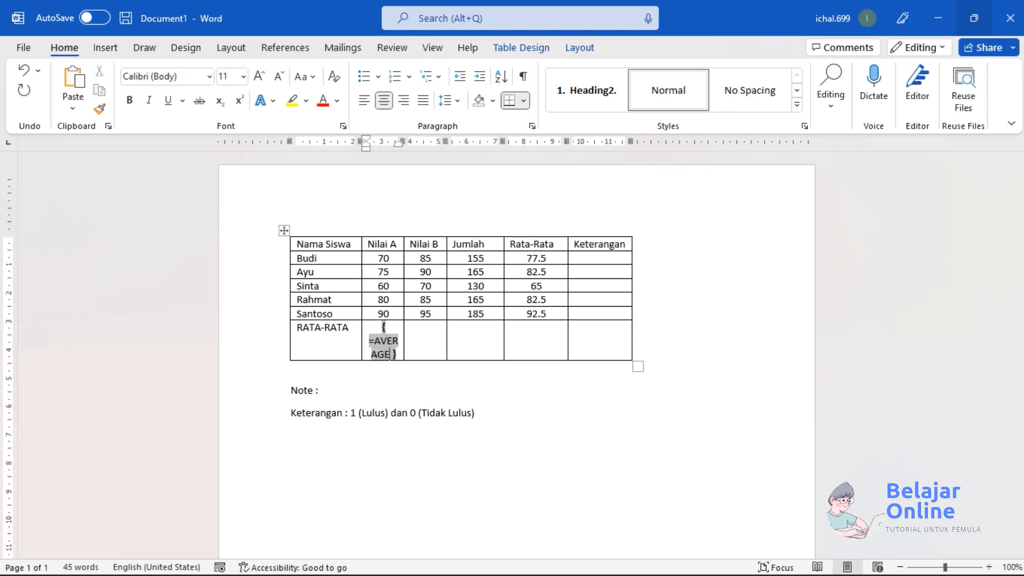
type("(")
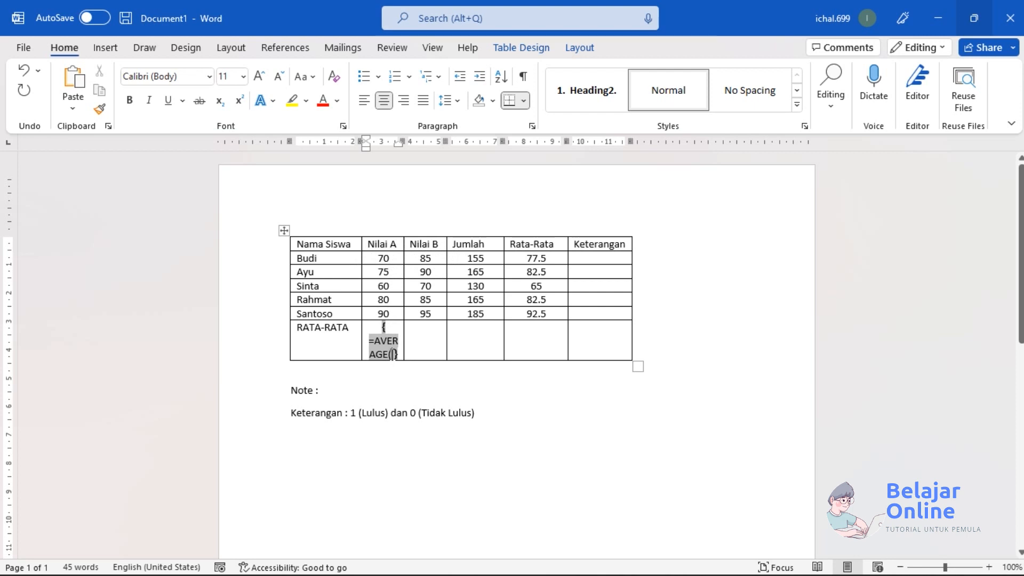
type("ABOVE")
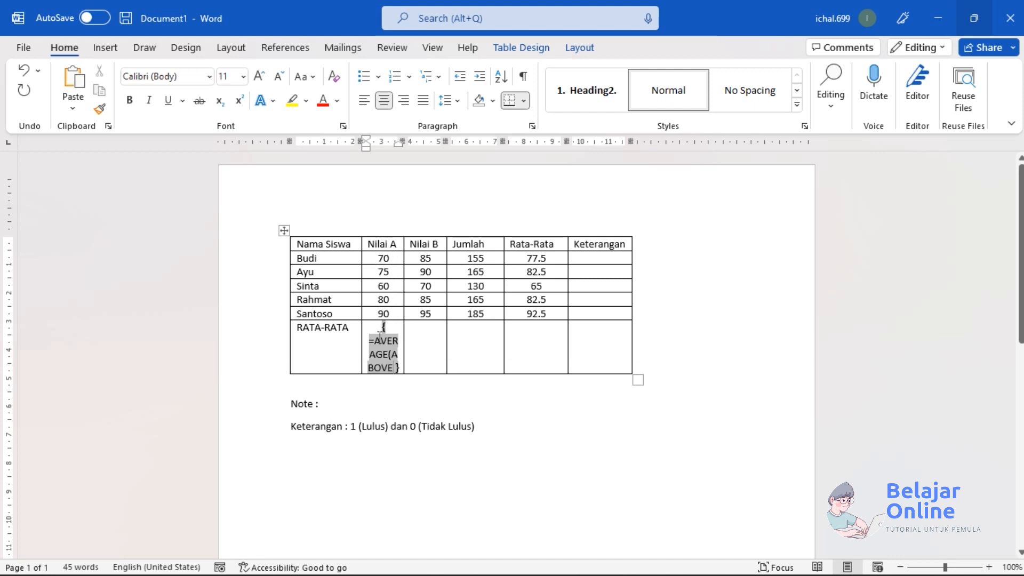
type(")")
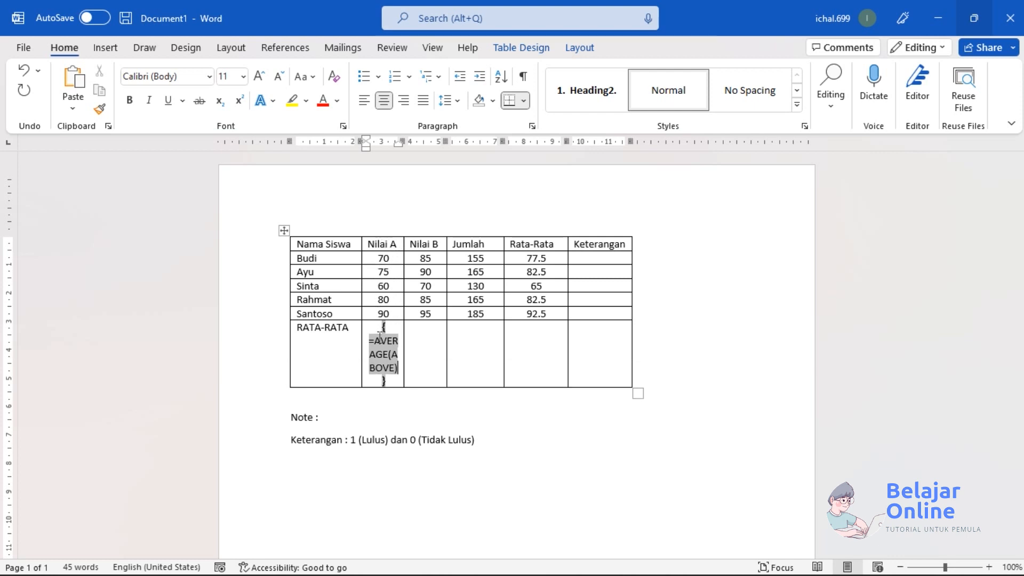
key("F9")
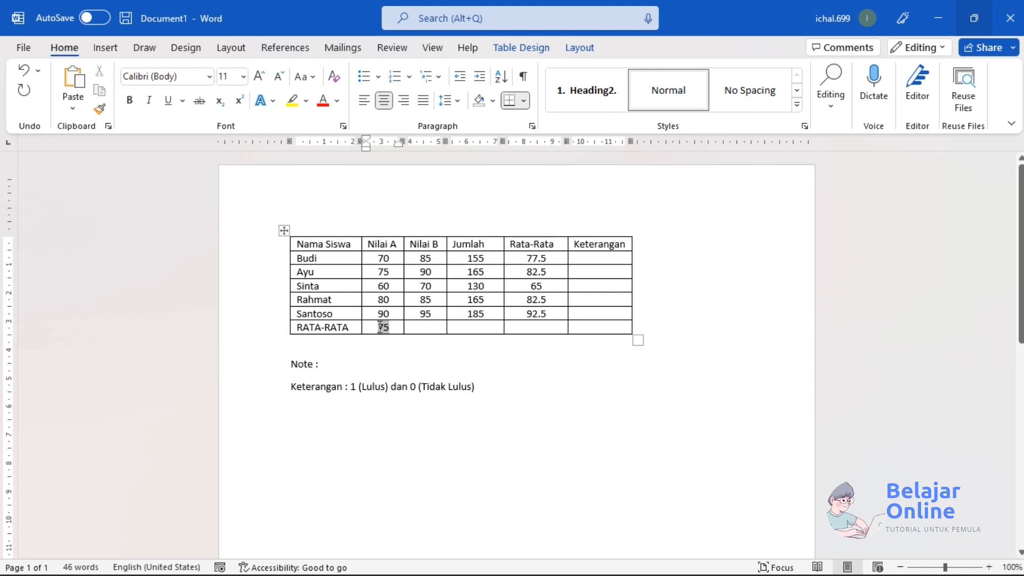
- Copy the Nilai A average field into the Nilai B and Jumlah cells of the RATA-RATA row and update the copies
left_click_drag(378, 326, 392, 327)
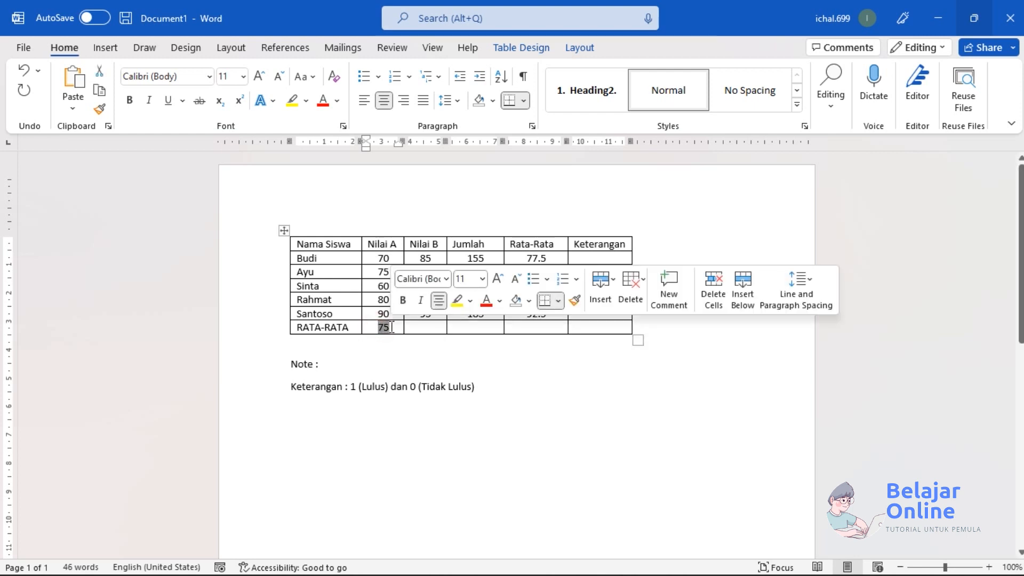
key("ctrl+c")
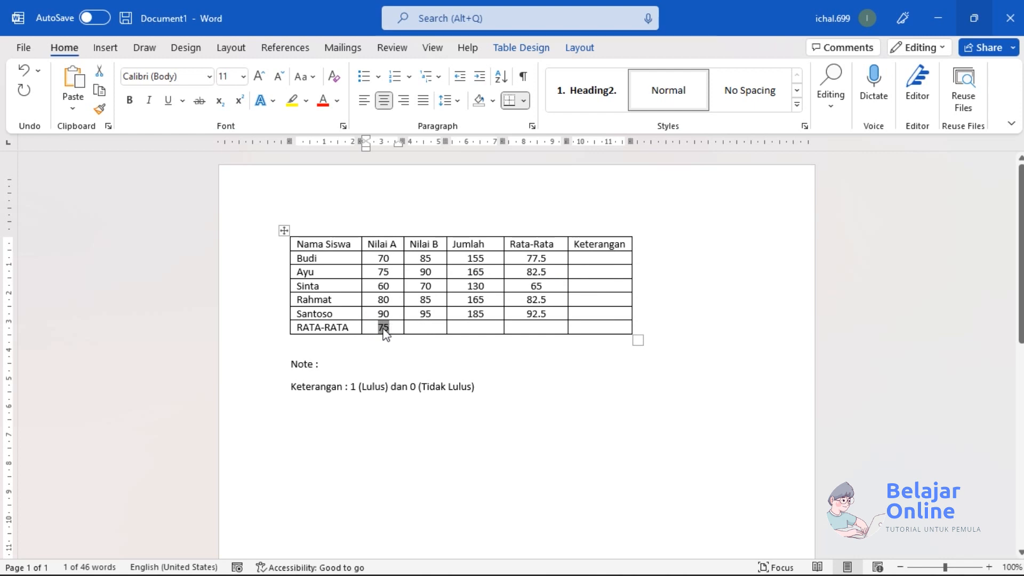
left_click(411, 327)
left_click_drag(412, 327, 466, 328)
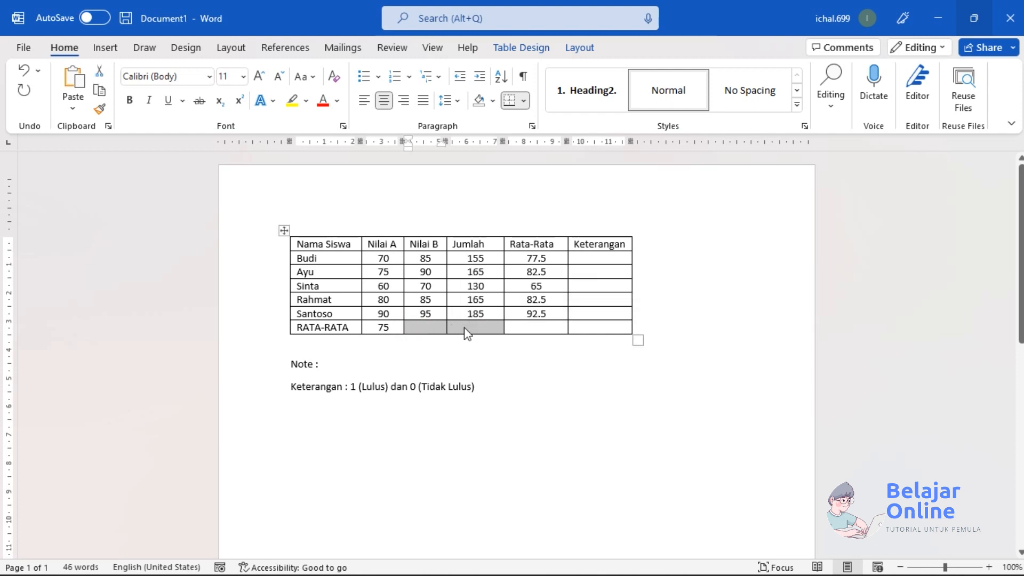
key("ctrl+v")
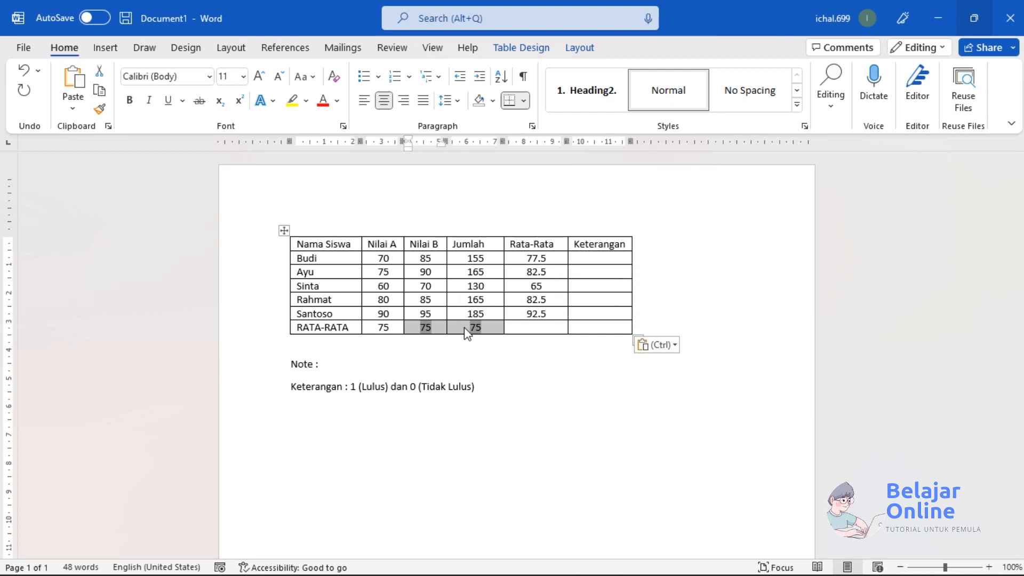
key("F9")
left_click(518, 327)
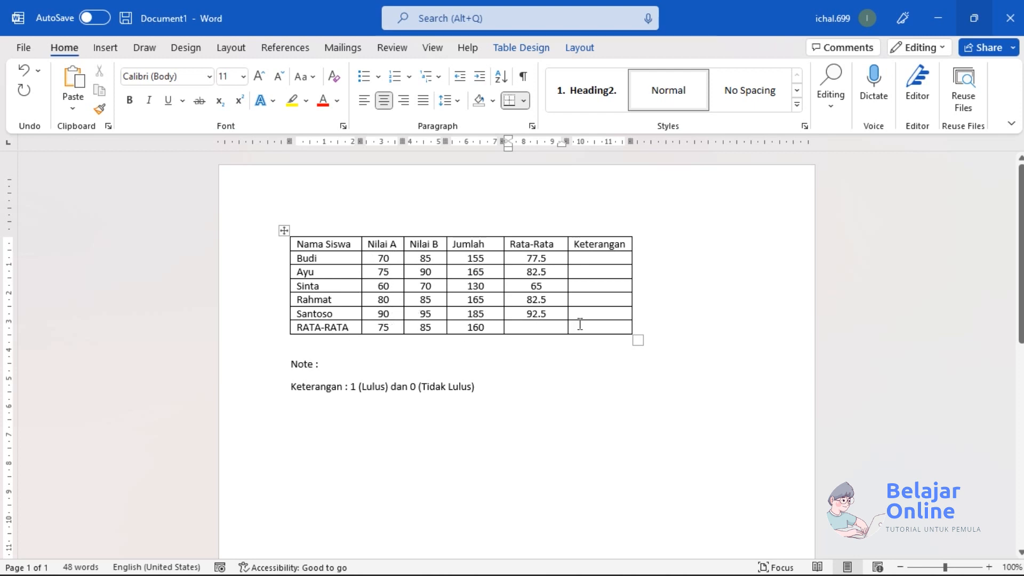
- Insert a field with the formula =IF(D2>=150,1,0) in the first student's Keterangan cell
left_click(609, 256)
key("ctrl+F9")
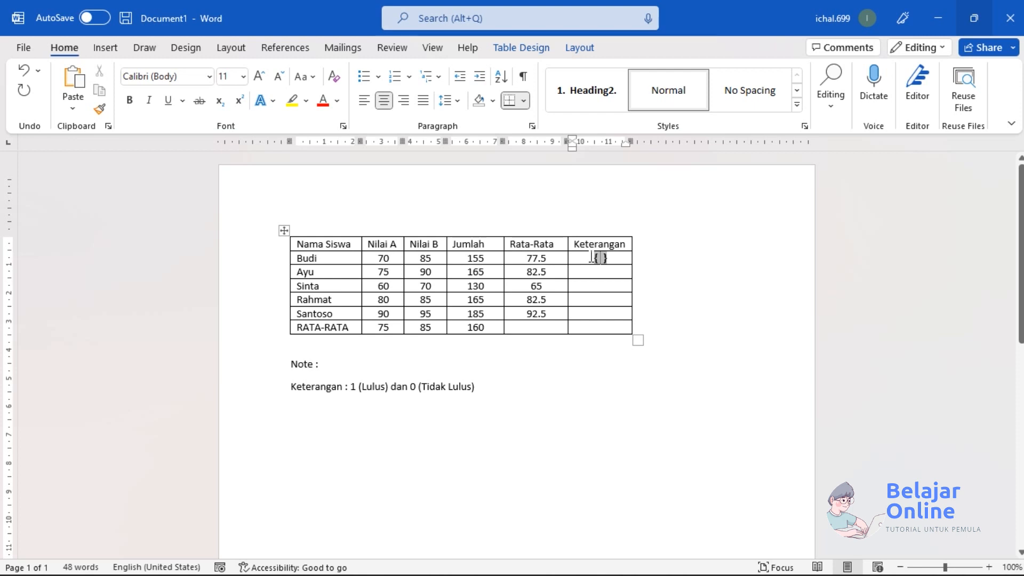
type("= ")
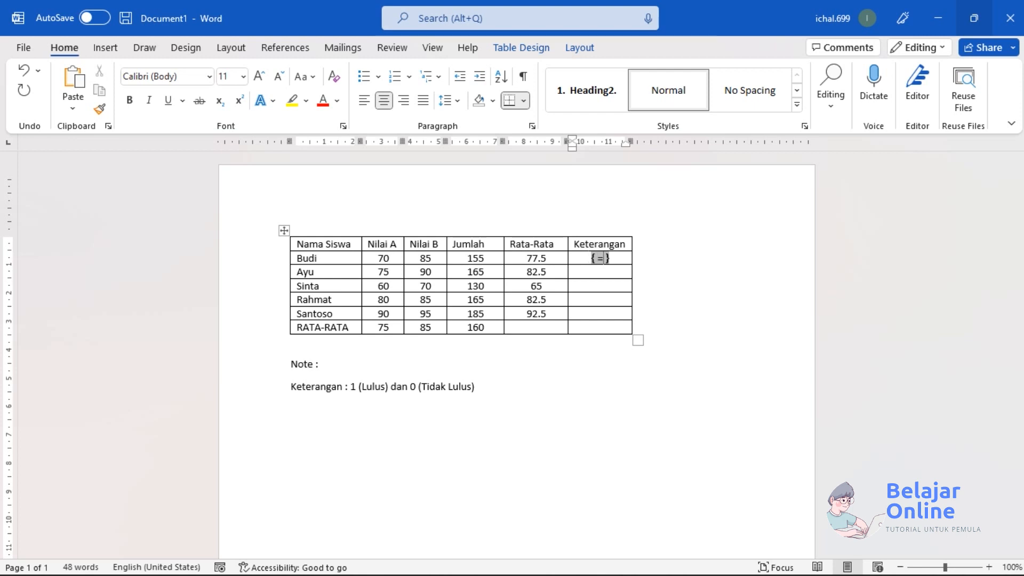
type("IF(")
type("D2>=")
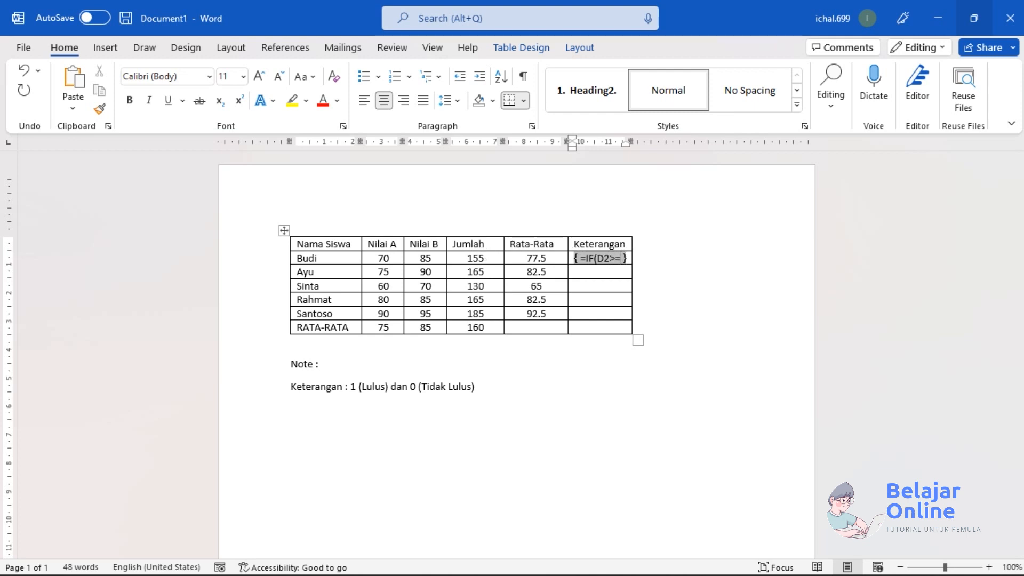
type("150")
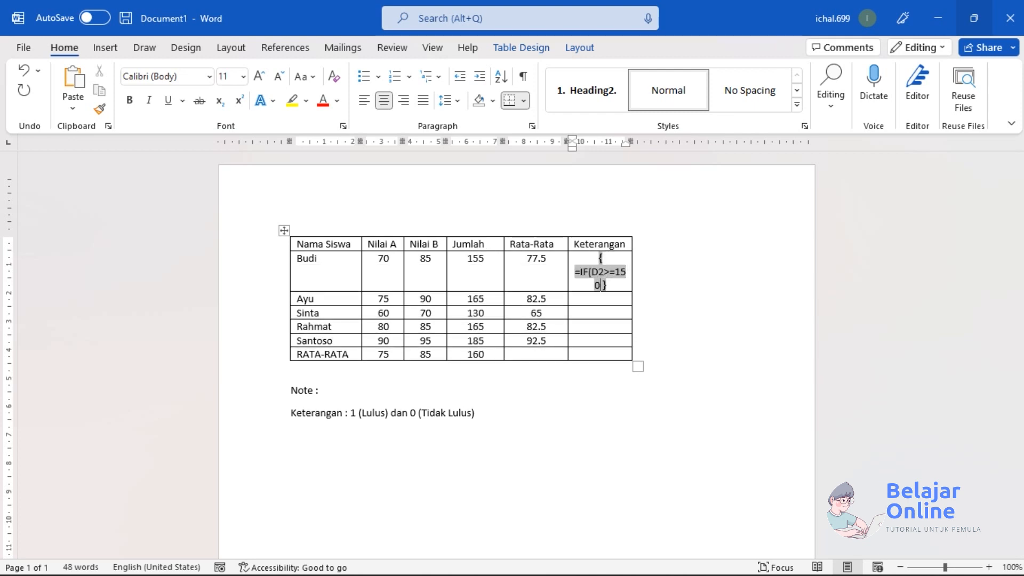
type(",1,0)")
- Copy the IF formula text from inside the first Keterangan field for reuse, and calculate the field
key("shift+Left")
key("shift+Left")
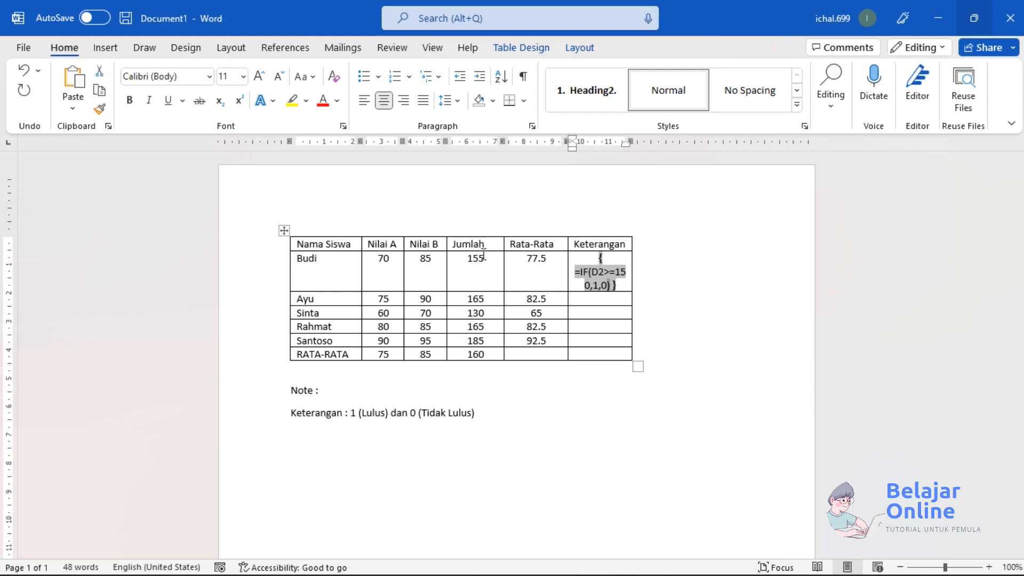
key("shift+Left")
key("shift+Left")
key("shift+Left")
key("shift+Left")
key("shift+Left")
key("shift+Left")
key("shift+Left")
key("shift+Left")
key("shift+Left")
key("shift+Left")
key("shift+Left")
key("shift+Left")
key("shift+Left")
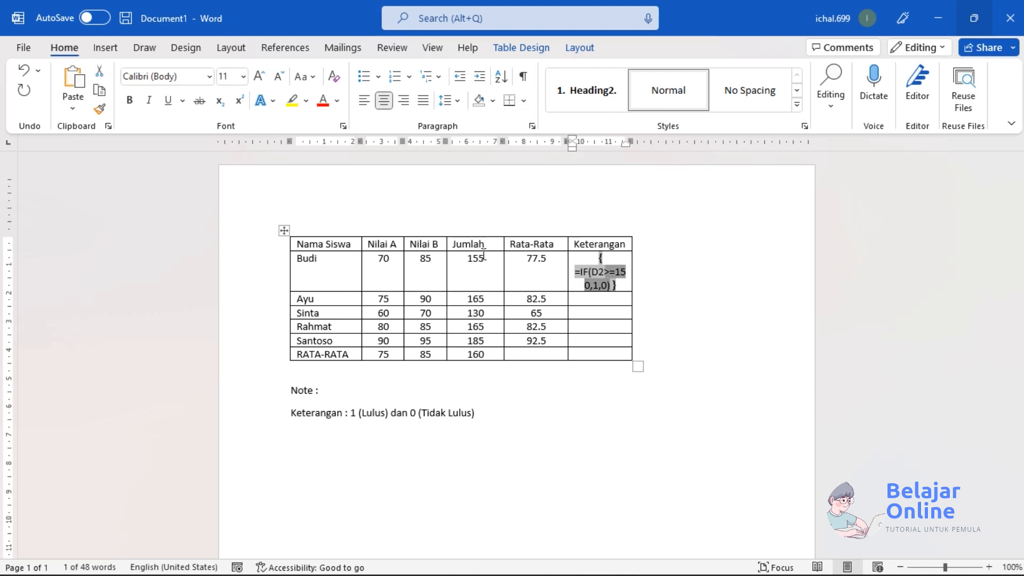
key("shift+Left")
key("shift+Left")
key("ctrl+c")
key("F9")
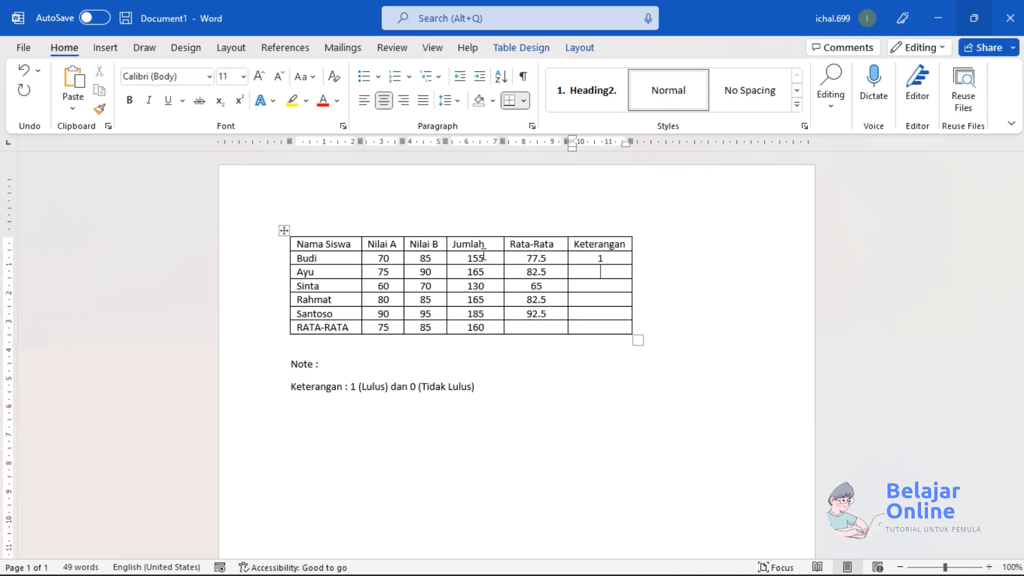
- Paste the copied formula into a new field in the second student's Keterangan cell, change it to =IF(D3>=150,1,0) and calculate it
key("ctrl+F9")
key("ctrl+v")
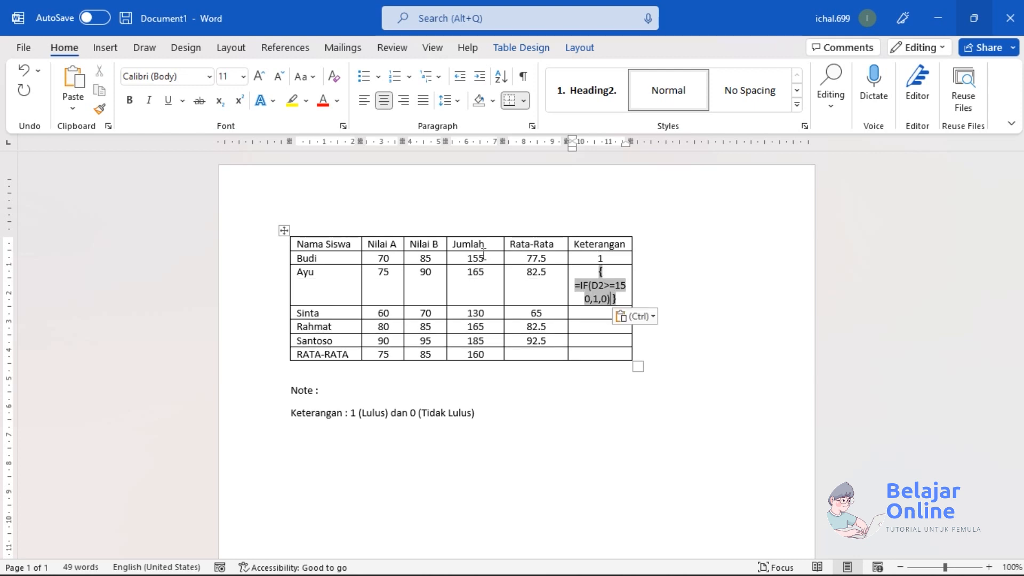
key("BackSpace")
type("3")
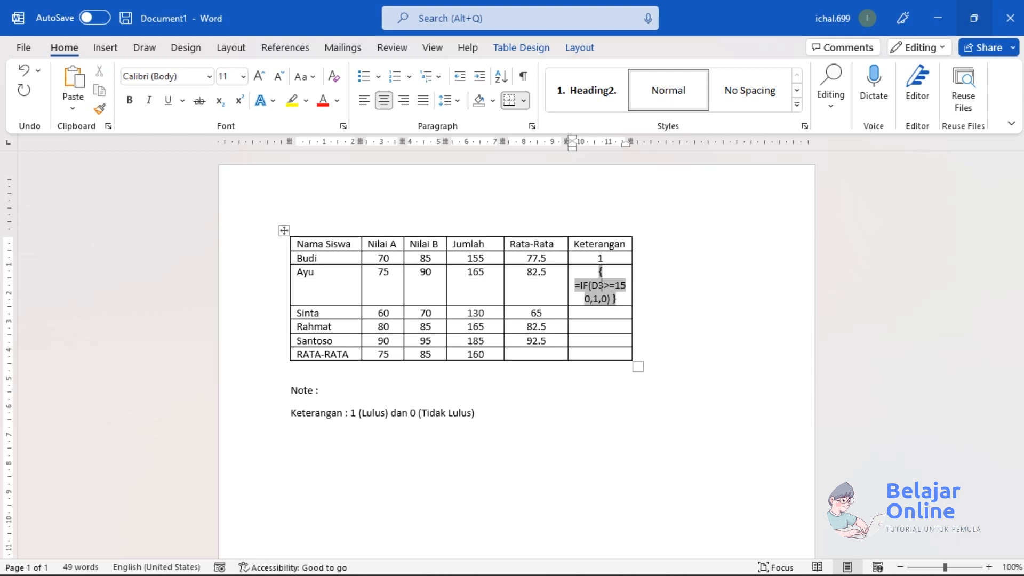
key("F9")
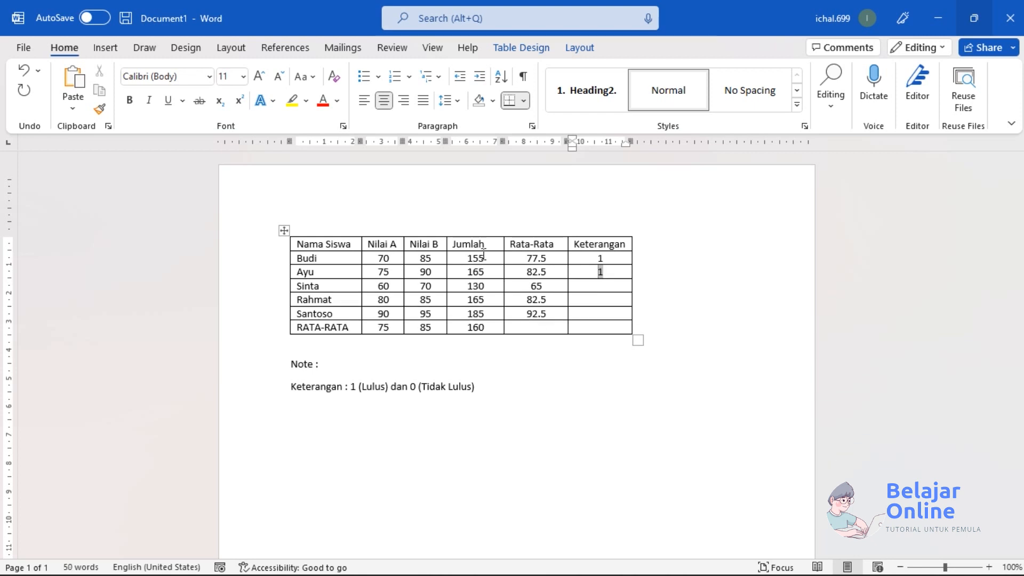
- Calculate the third student's Keterangan with a formula field adapted from the copied text to =IF(D4>=150,1,0)
key("Down")
key("ctrl+F9")
key("ctrl+v")
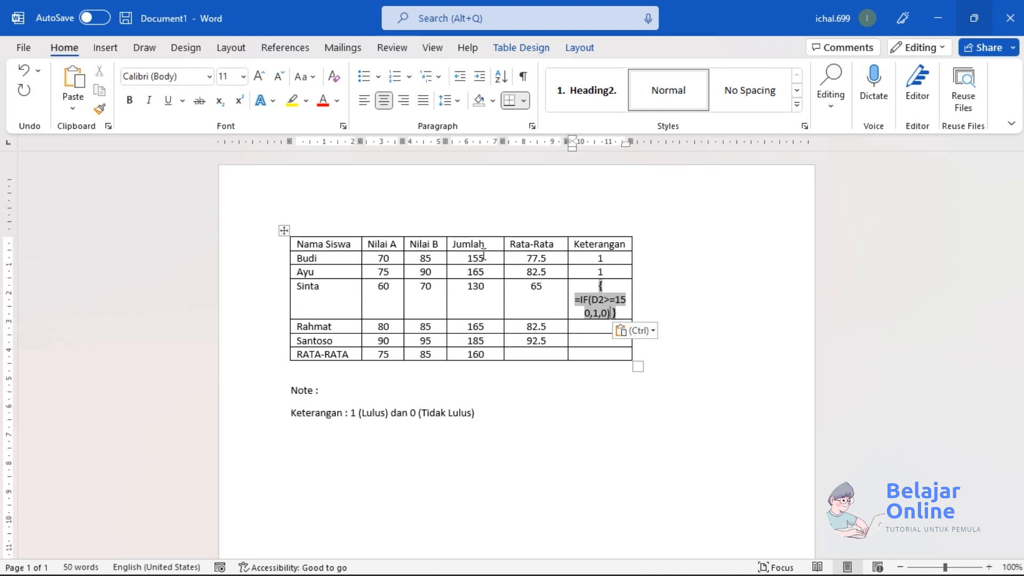
key("BackSpace")
type("4")
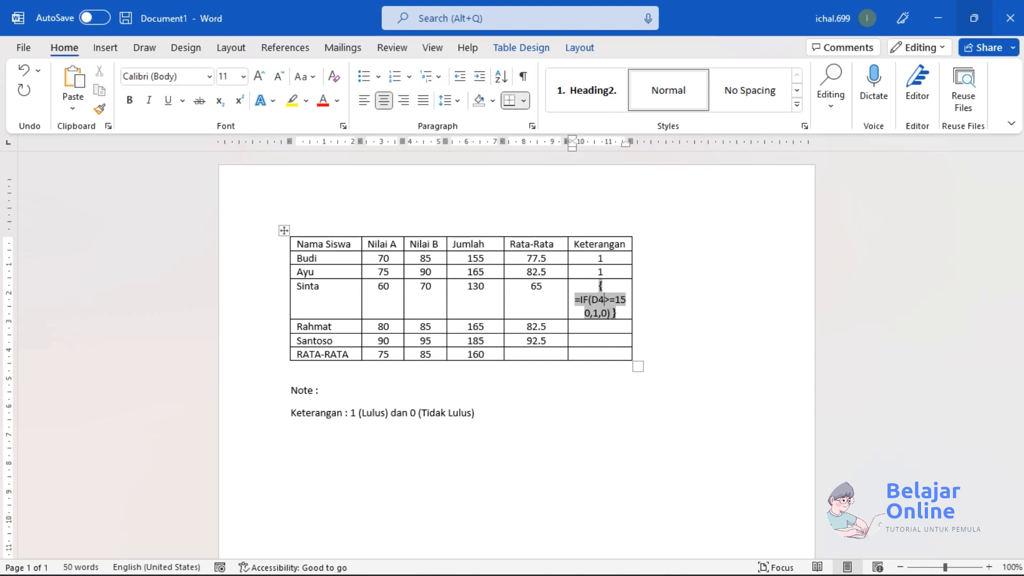
key("F9")
- Paste the formula into a new field in the fourth student's Keterangan cell, adjust it to =IF(D5>=150,1,0) and calculate it
key("Down")
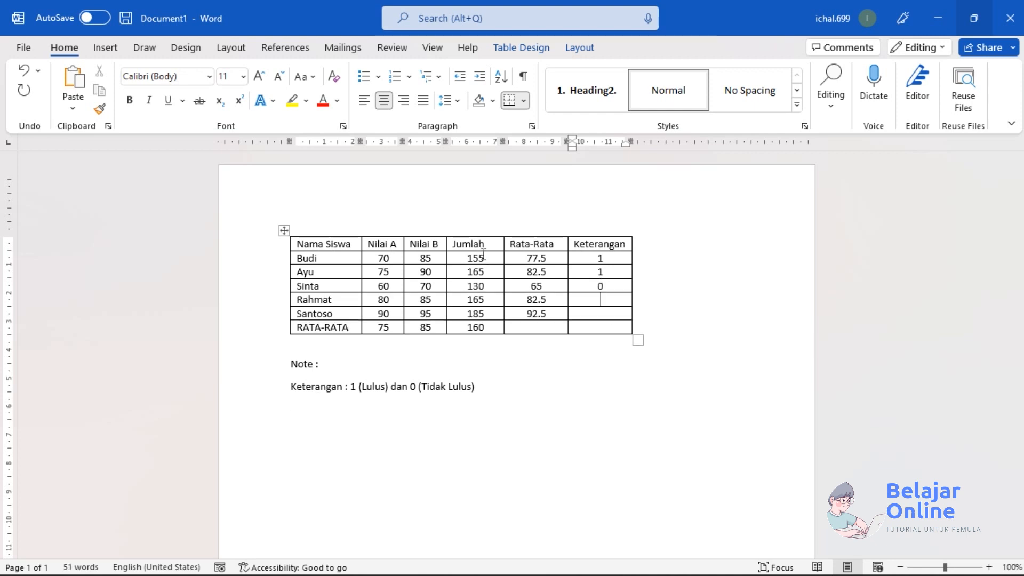
key("ctrl+F9")
key("ctrl+v")
key("Up")
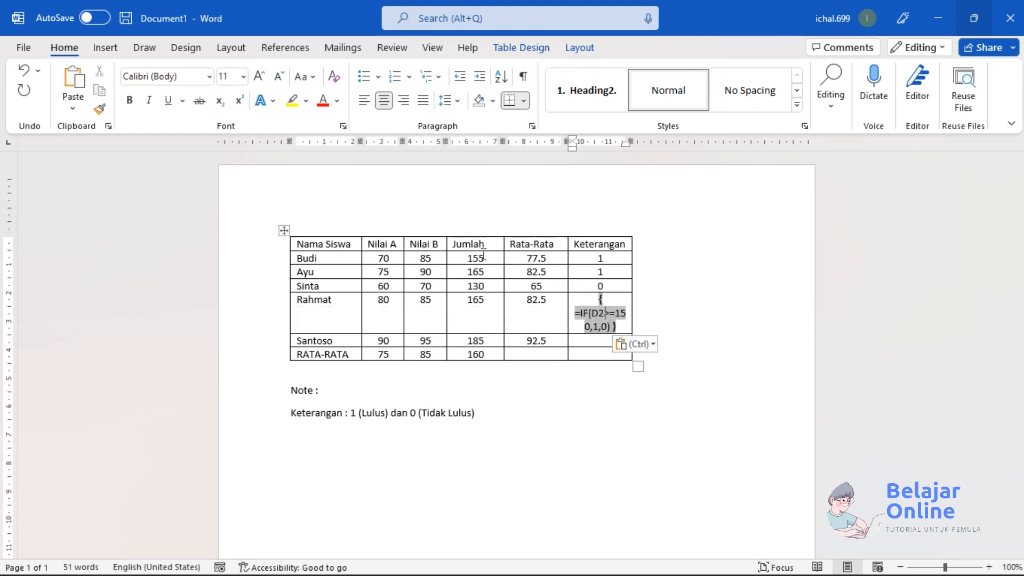
key("Left")
key("Left")
key("Delete")
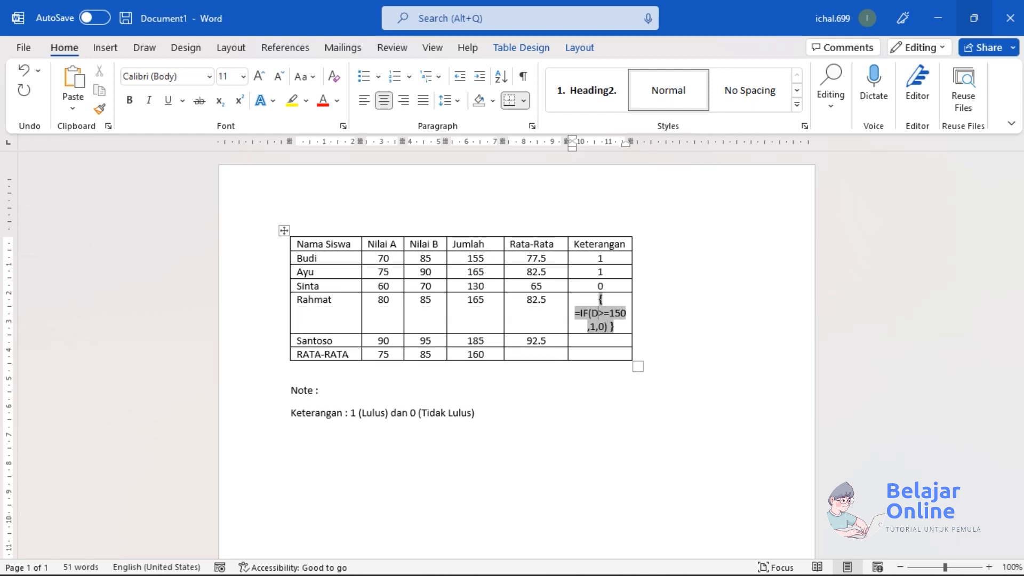
type("5")
key("F9")
- Fill the last student's Keterangan cell with a field based on the copied formula, edited to =IF(D6>=150,1,0), and calculate it
key("Down")
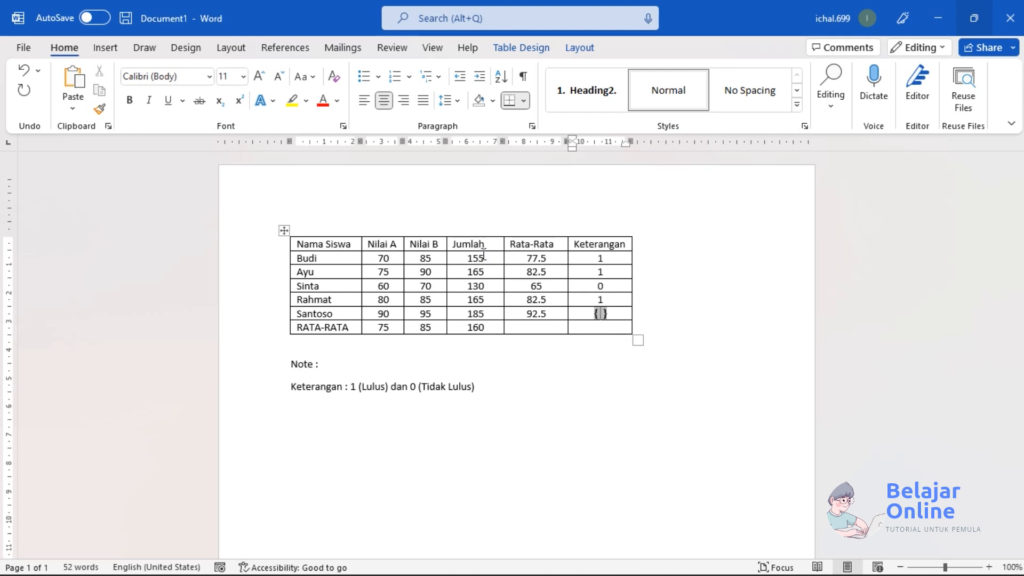
type("=IF(D2>=150,1,0)")
key("BackSpace")
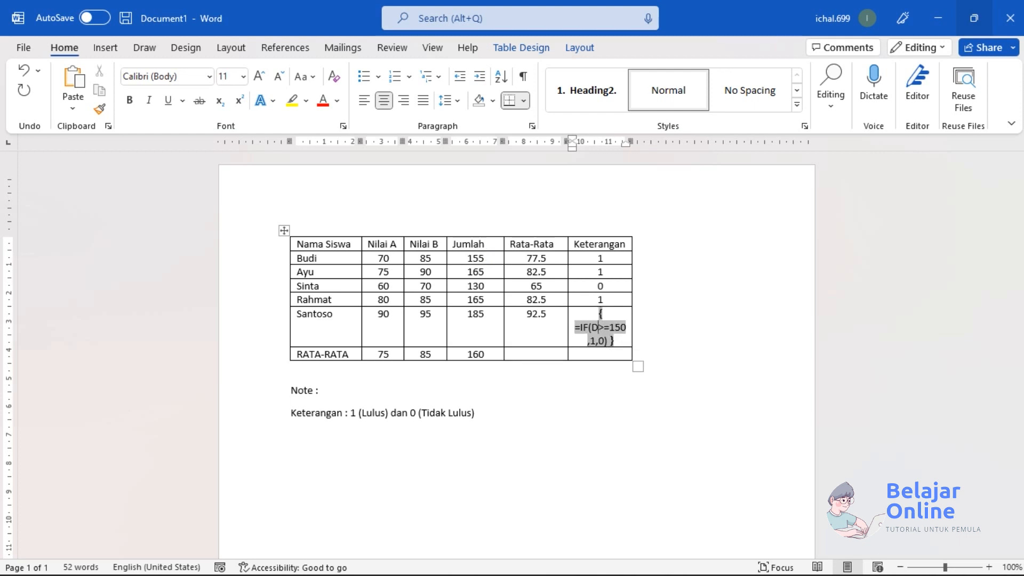
type("6")
key("F9")
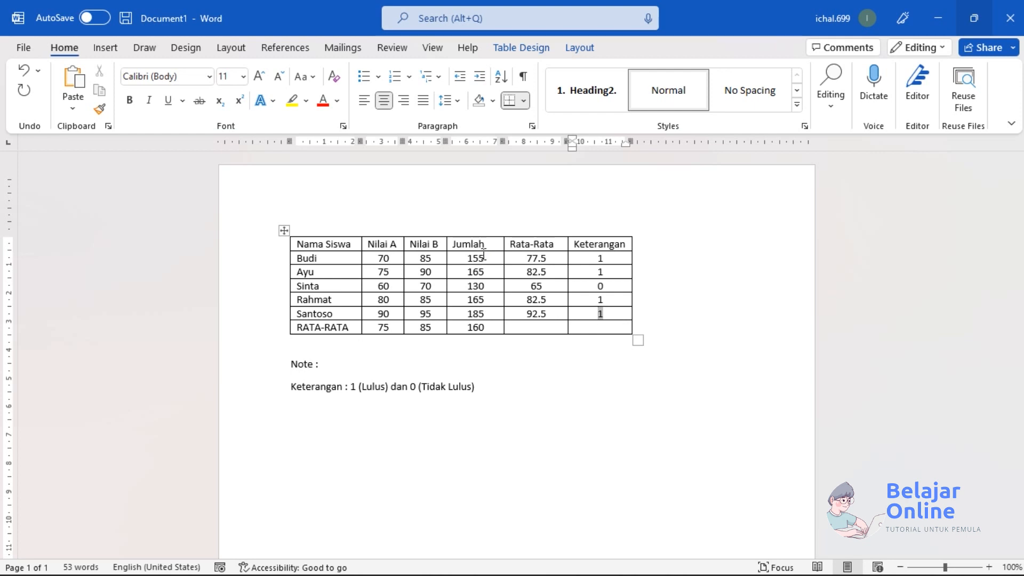
key("Up")
key("Up")
key("Down")
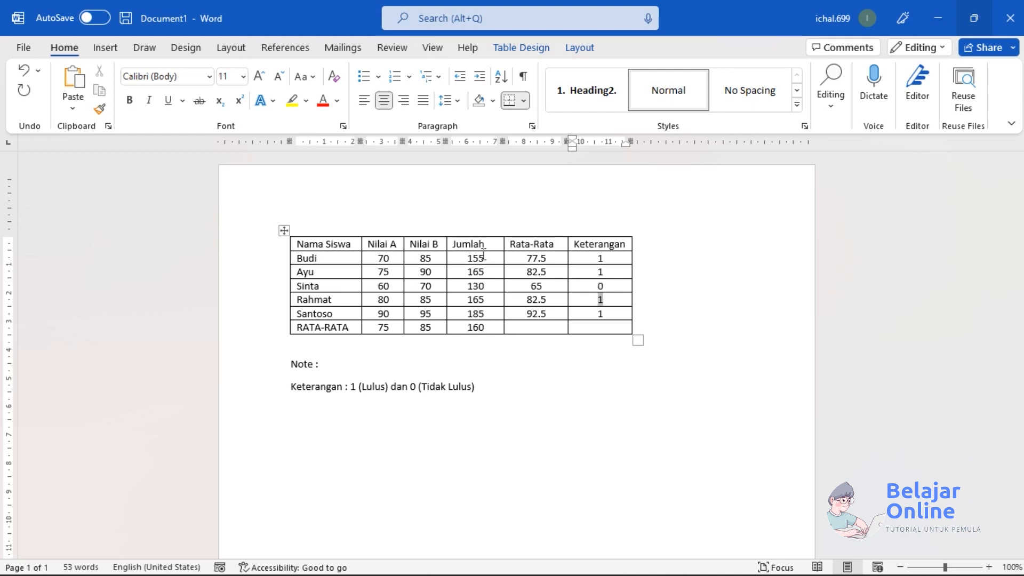